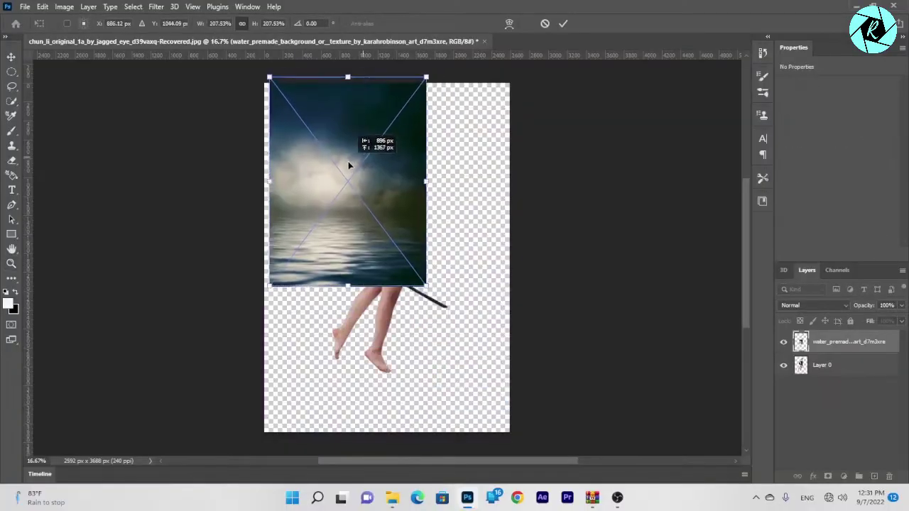
- Stretch the misty water backdrop to fill the canvas and send it behind the woman
left_click_drag(423, 307, 513, 385)
left_click_drag(471, 361, 386, 431)
key("Return")
key("ctrl+[")
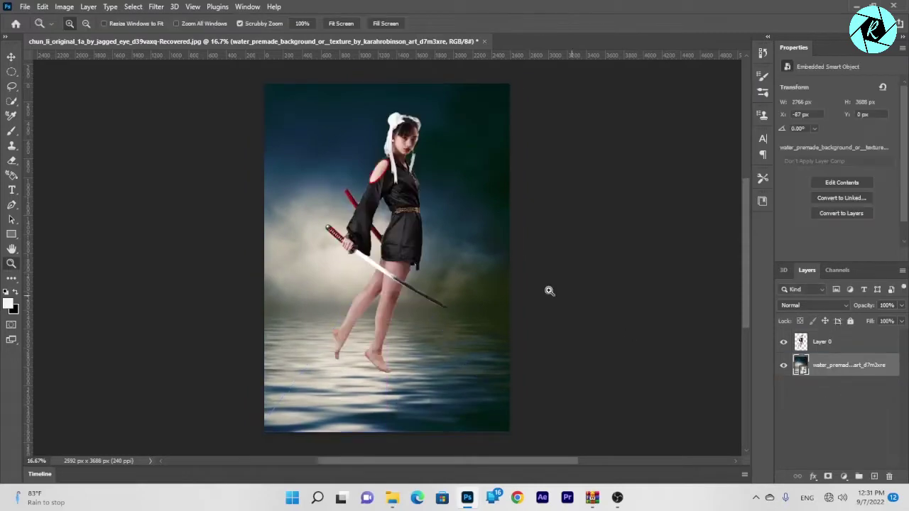
- Drag the splash PNG in and position it, slightly tilted, around her feet
left_click(848, 342)
key("ctrl+t")
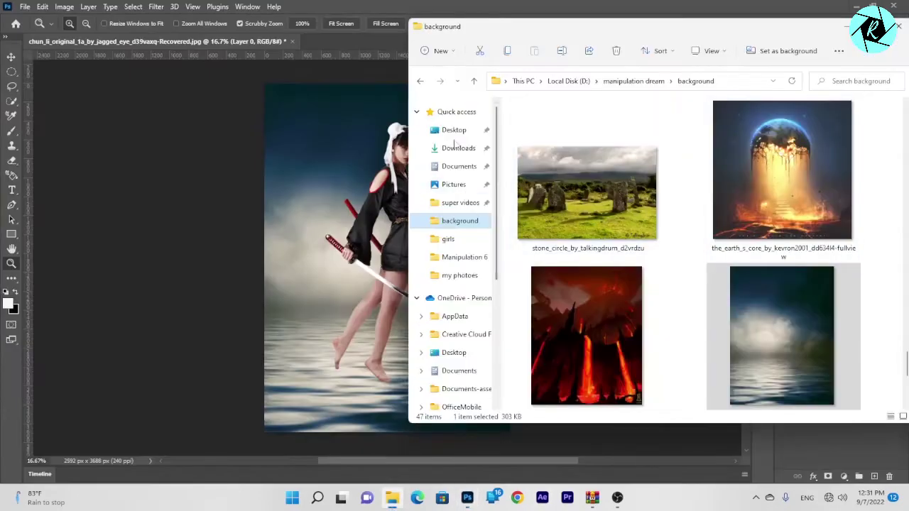
mouse_move(781, 334)
left_mouse_down()
mouse_move(424, 370)
mouse_move(464, 316)
left_mouse_up()
left_click_drag(506, 255, 506, 250)
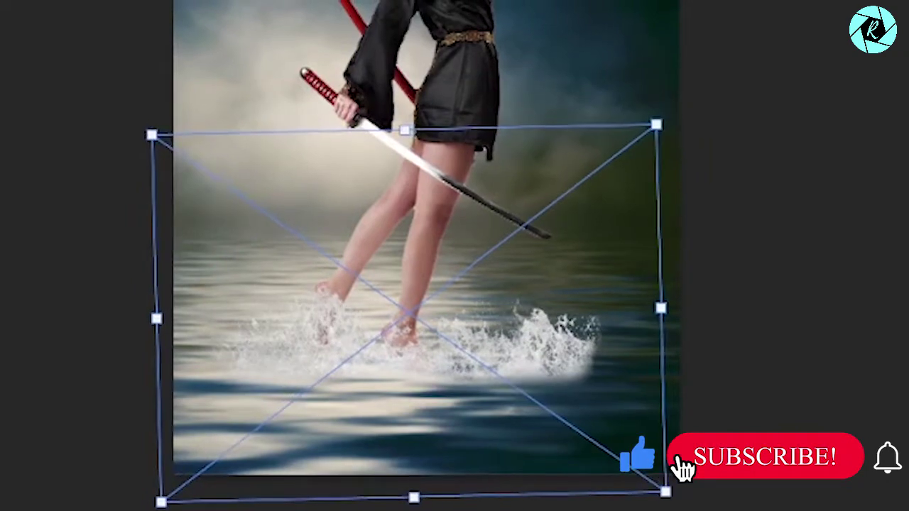
- Commit the splash and dim the woman with a Brightness/Contrast adjustment at -51
key("Return")
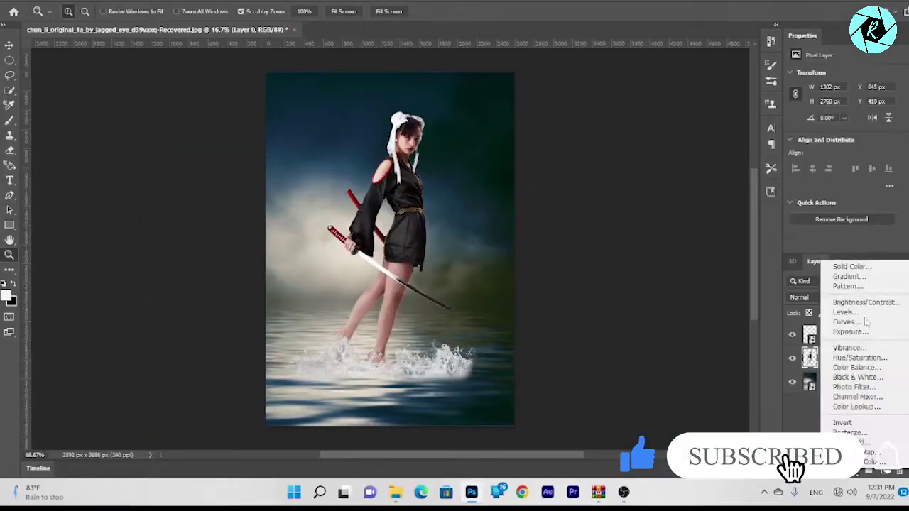
left_click(848, 300)
left_click_drag(846, 107, 830, 108)
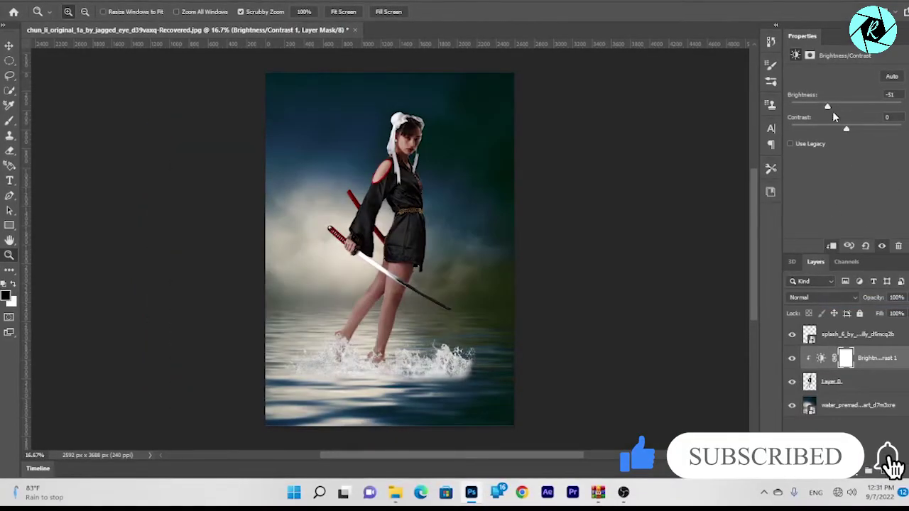
- Try a Hue/Saturation adjustment on the splash, then delete it
left_click(838, 339)
left_click(860, 472)
left_click(850, 270)
left_click(874, 193)
left_click(860, 472)
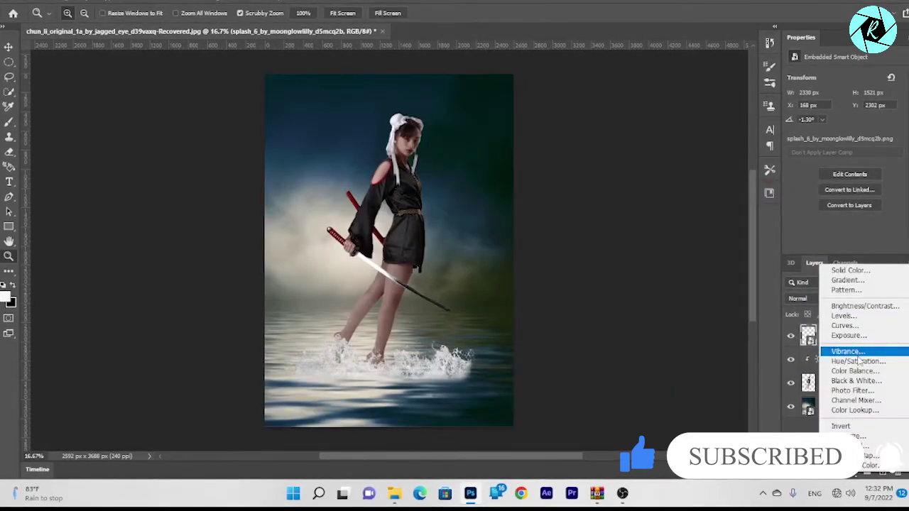
left_click(858, 361)
left_click_drag(844, 119, 852, 119)
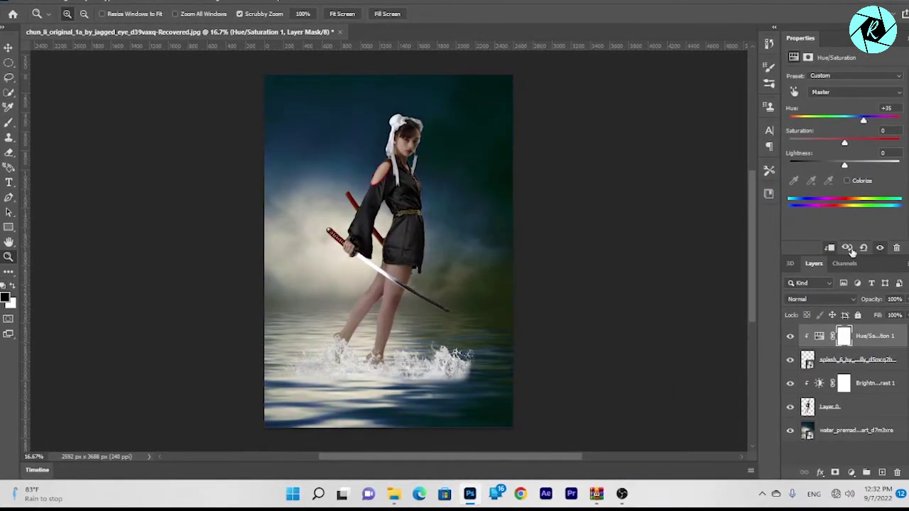
right_click(808, 360)
key("Escape")
key("ctrl+t")
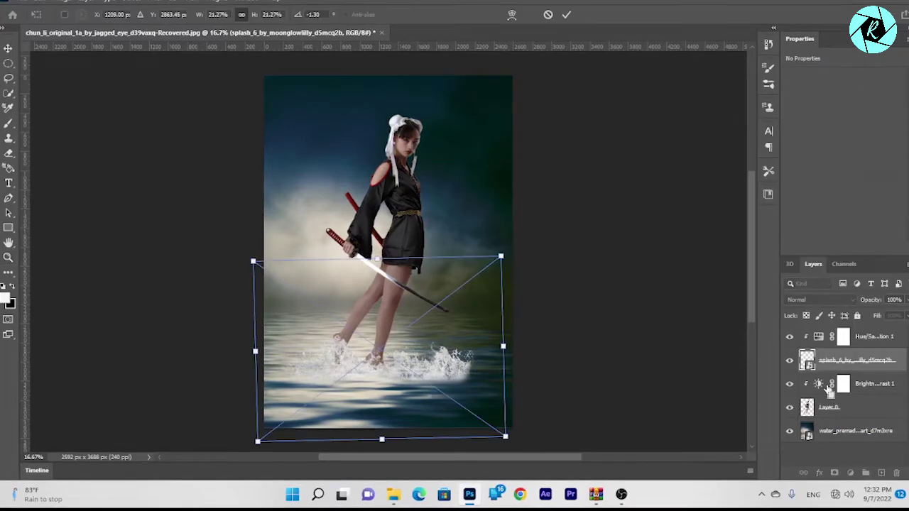
left_click(566, 15)
left_click(874, 383)
- Rasterize the splash and add a clipped Hue/Saturation at Lightness -100 with Colorize
right_click(852, 337)
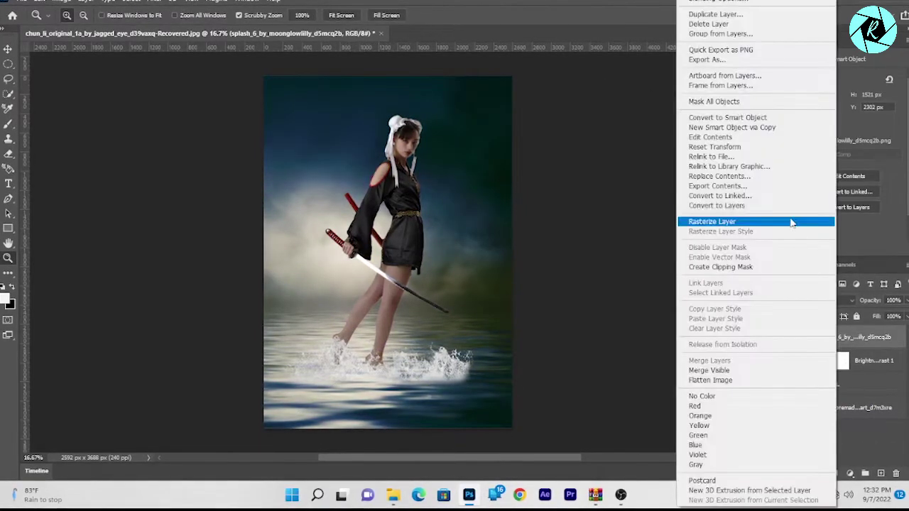
left_click(781, 221)
left_click(850, 474)
left_click(845, 363)
left_click_drag(842, 122, 866, 122)
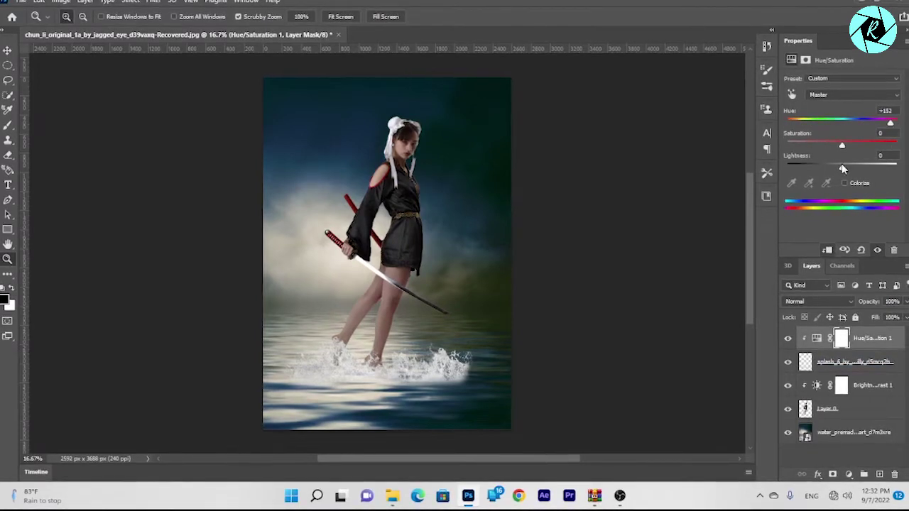
left_click_drag(842, 164, 759, 171)
mouse_move(841, 144)
left_mouse_down()
mouse_move(826, 146)
mouse_move(829, 169)
left_mouse_up()
left_click(843, 185)
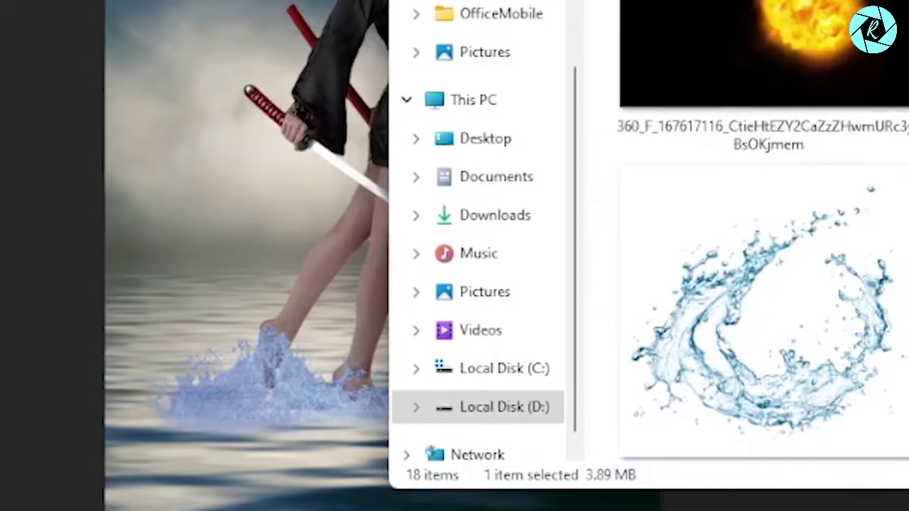
- Place the curling agua splash, rotated and scaled to wrap around her right leg
left_click_drag(771, 304, 398, 277)
left_click_drag(178, 426, 45, 433)
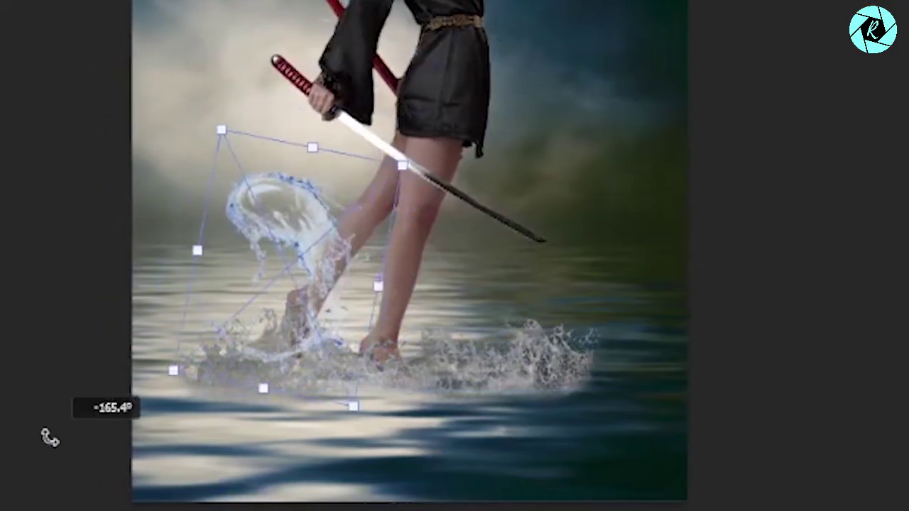
left_click_drag(426, 269, 480, 291)
key("Return")
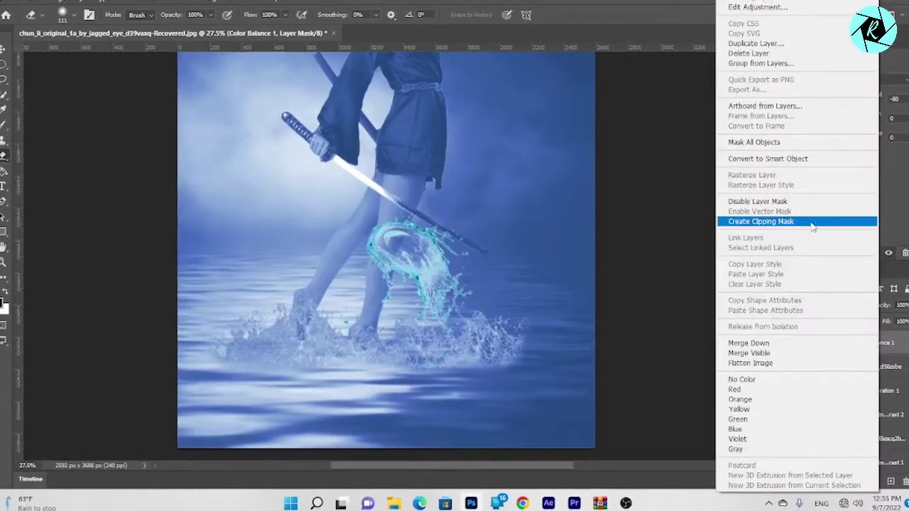
- Move the Hue/Saturation above the curling splash and refit the splash's size and position
left_click(786, 221)
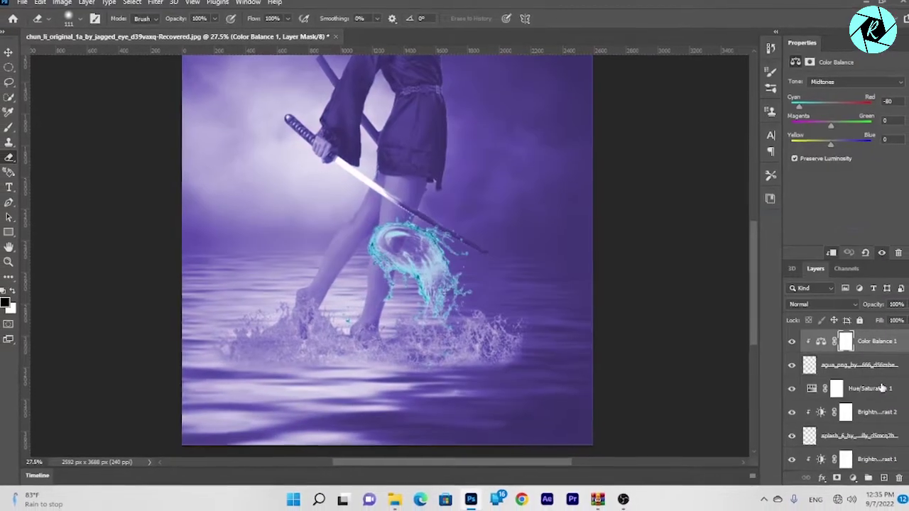
left_click(786, 221)
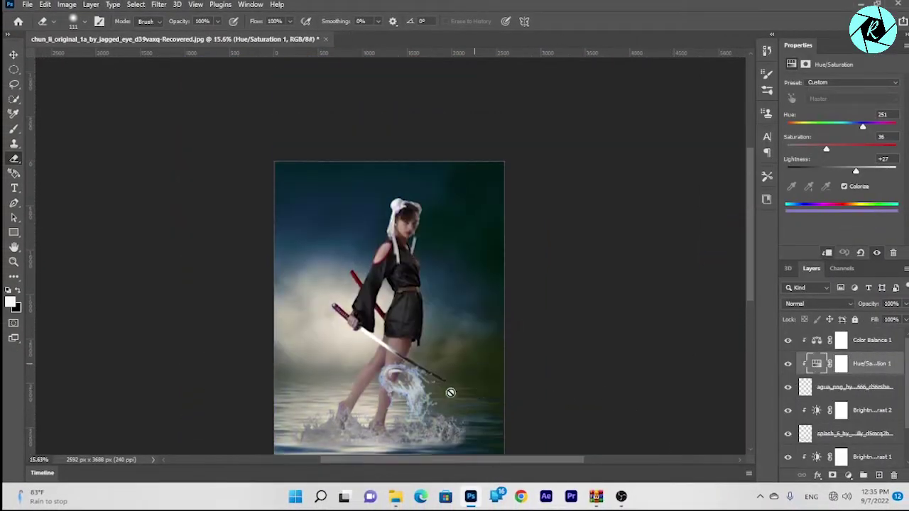
scroll(467, 395, "down", 1)
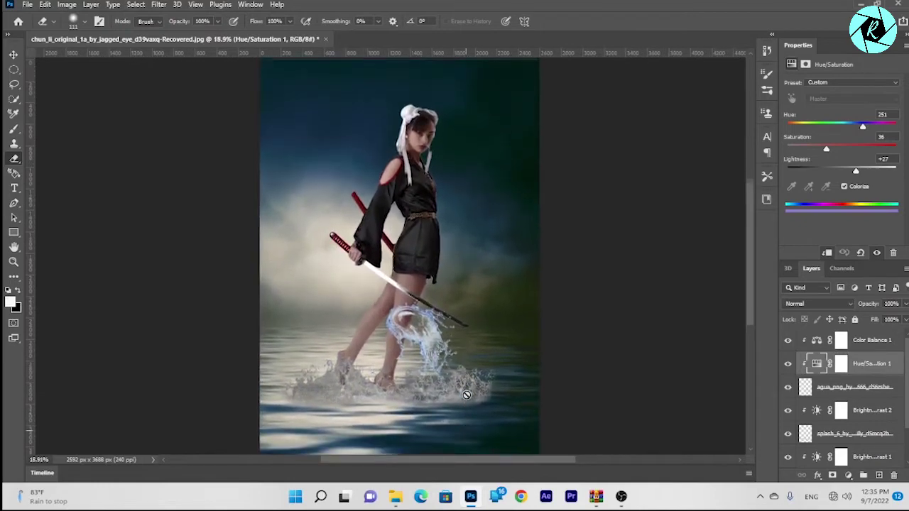
left_click(797, 386)
key("ctrl+t")
left_click_drag(452, 326, 449, 332)
key("Return")
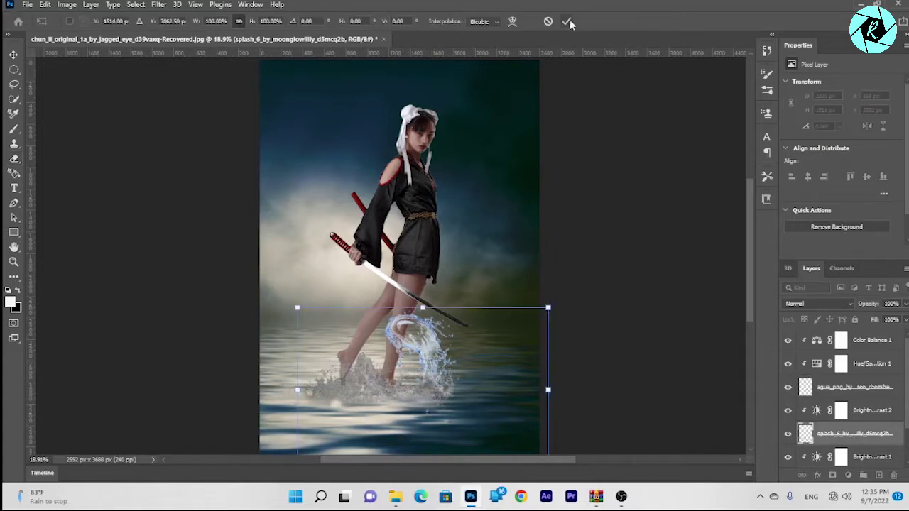
left_click(567, 21)
- Add another agua splash, shrunk and distorted onto her other leg
scroll(426, 440, "up", 1)
left_click(395, 497)
mouse_move(781, 138)
left_mouse_down()
mouse_move(469, 183)
mouse_move(397, 426)
left_mouse_up()
mouse_move(106, 491)
left_mouse_down()
mouse_move(287, 327)
mouse_move(371, 326)
left_mouse_up()
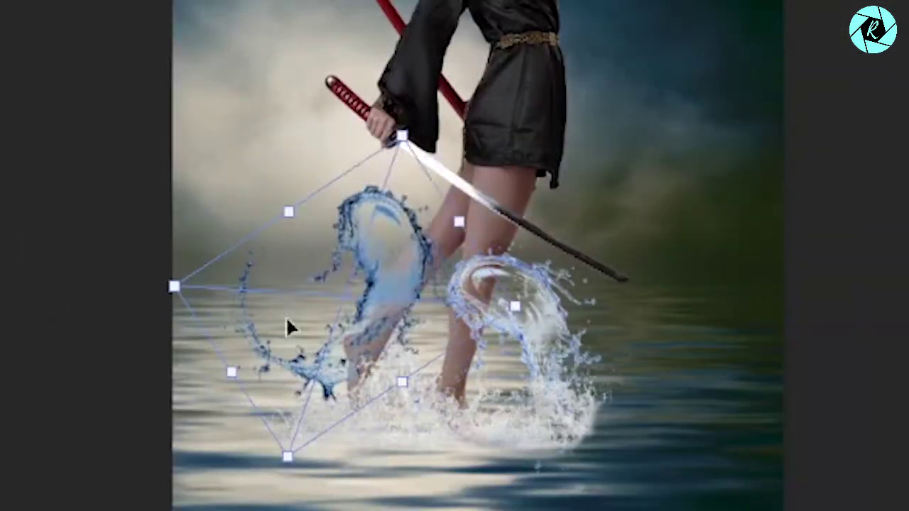
right_click(371, 326)
left_click(426, 481)
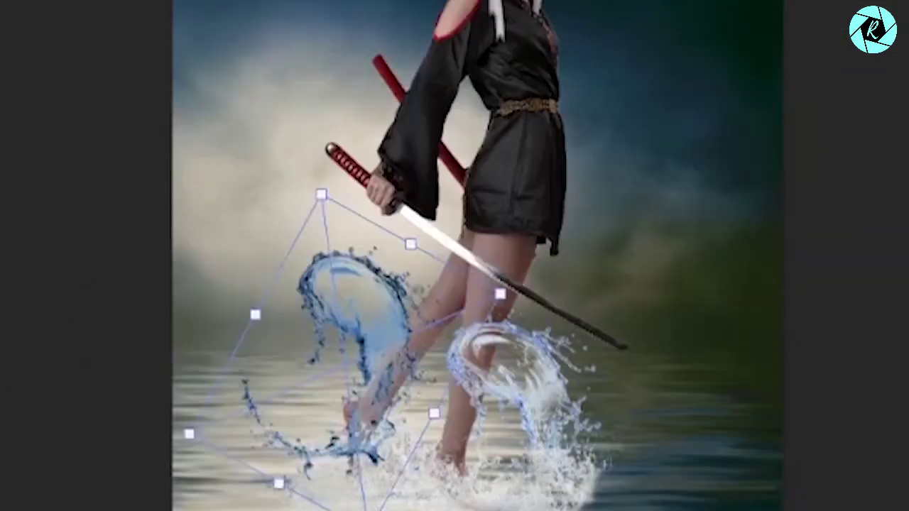
scroll(426, 426, "up", 3)
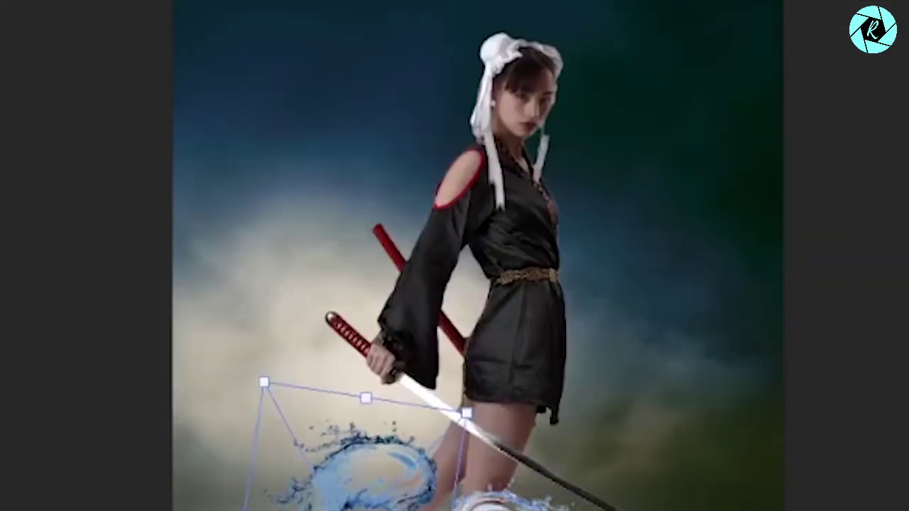
left_click_drag(416, 493, 419, 500)
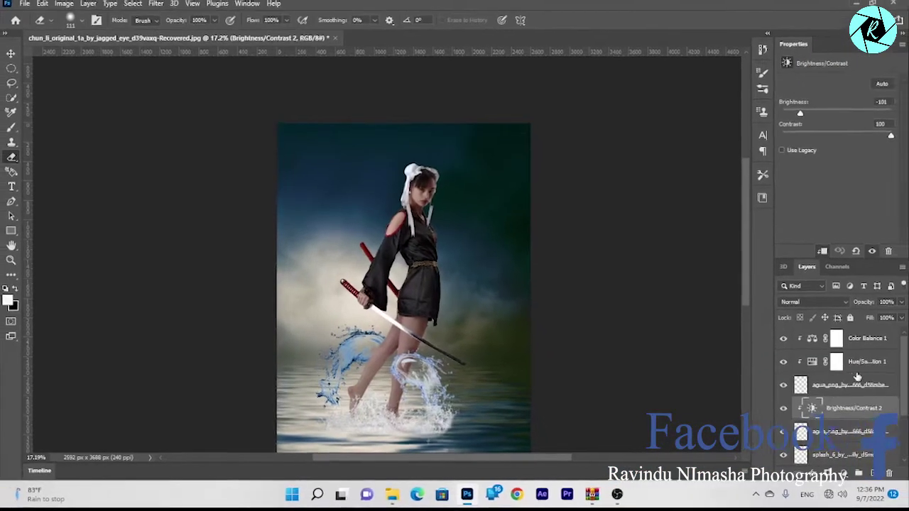
- Drag the large water swirl into the document above the top splash layer
left_click(842, 362)
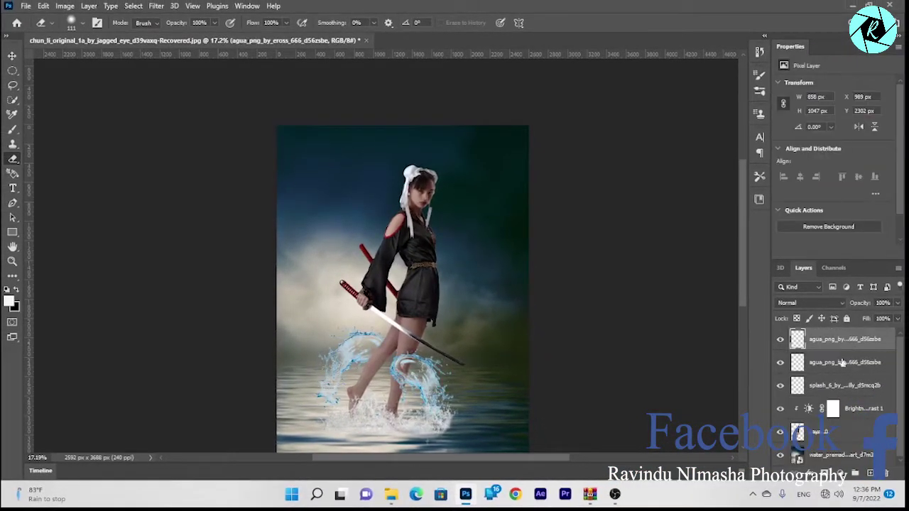
scroll(593, 394, "down", 2)
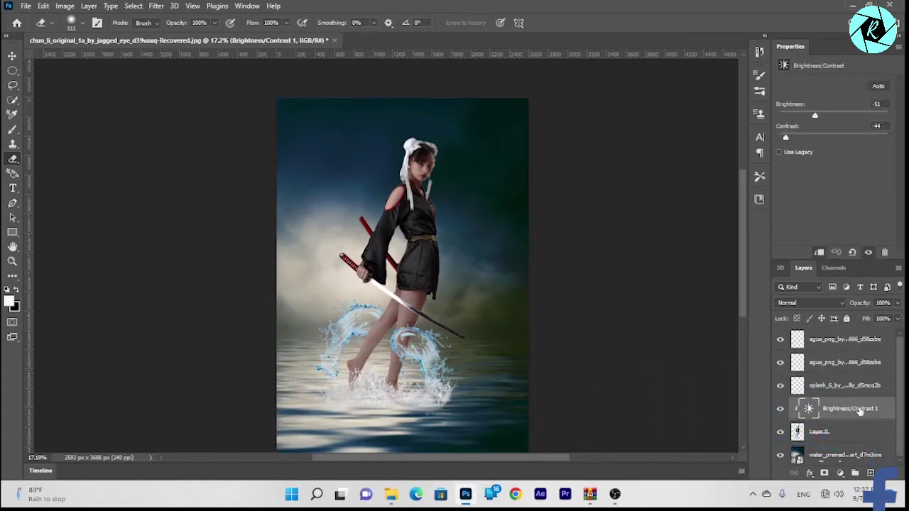
left_click(390, 494)
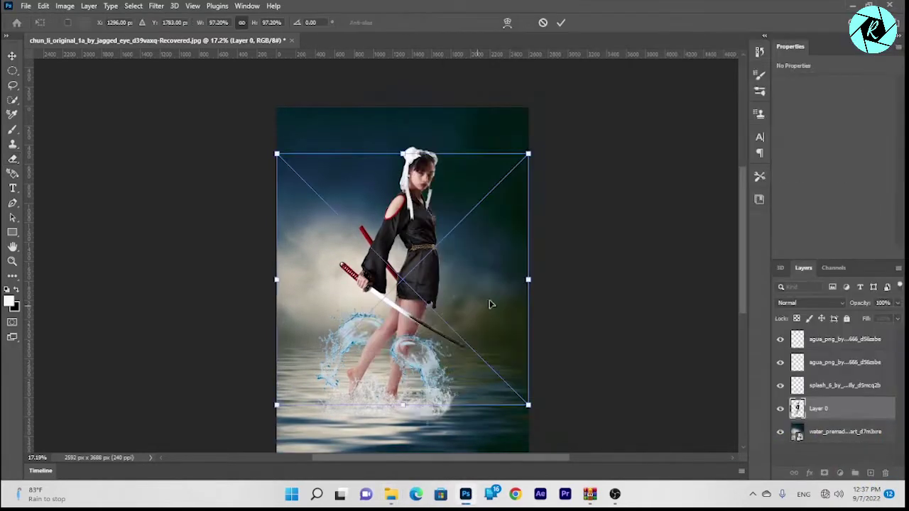
left_click_drag(589, 333, 405, 348)
- Rotate the water swirl over her body and warp it up and to the right
left_click_drag(568, 396, 513, 136)
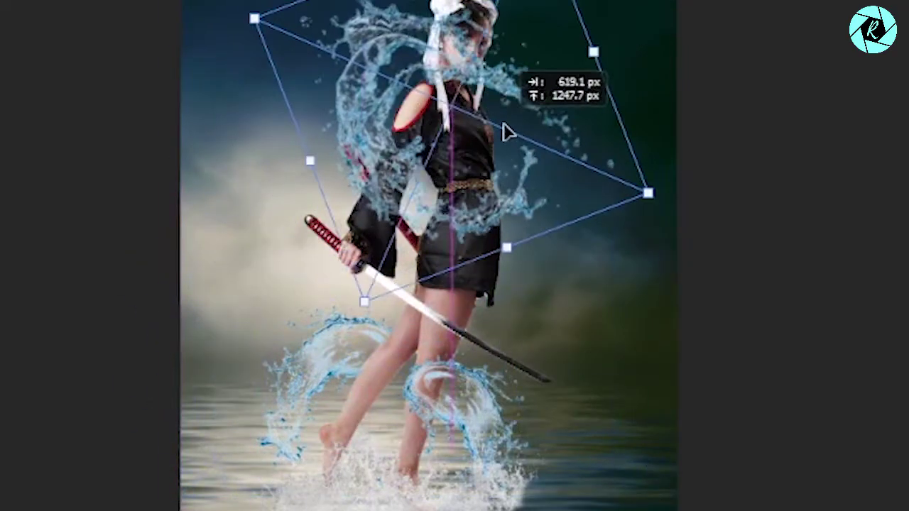
right_click(532, 130)
left_click(554, 367)
left_click_drag(587, 215, 568, 16)
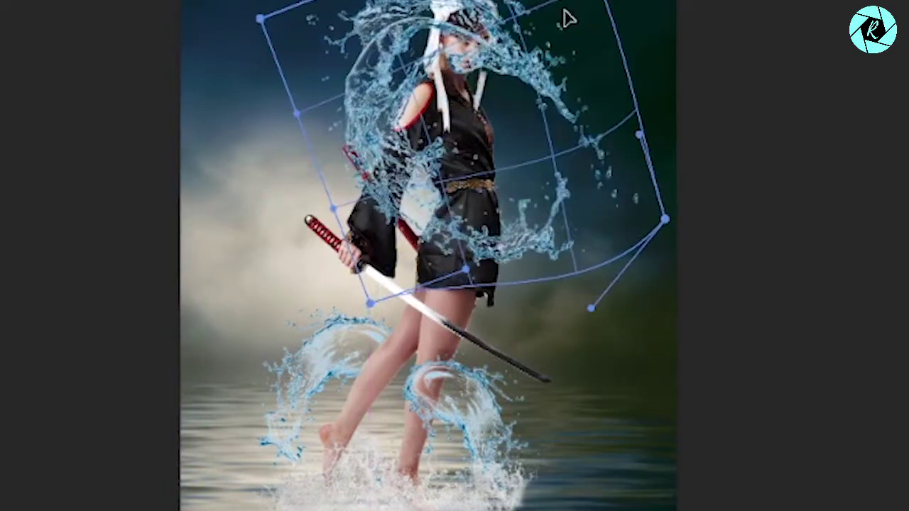
key("Return")
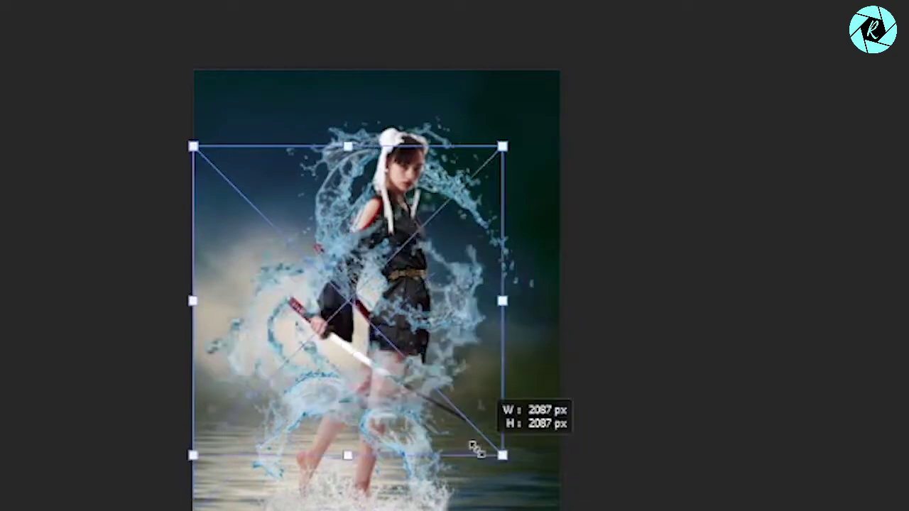
- Shrink the newly placed water splash and move it into place
left_click_drag(501, 456, 481, 432)
mouse_move(381, 345)
left_mouse_down()
mouse_move(451, 399)
mouse_move(431, 389)
left_mouse_up()
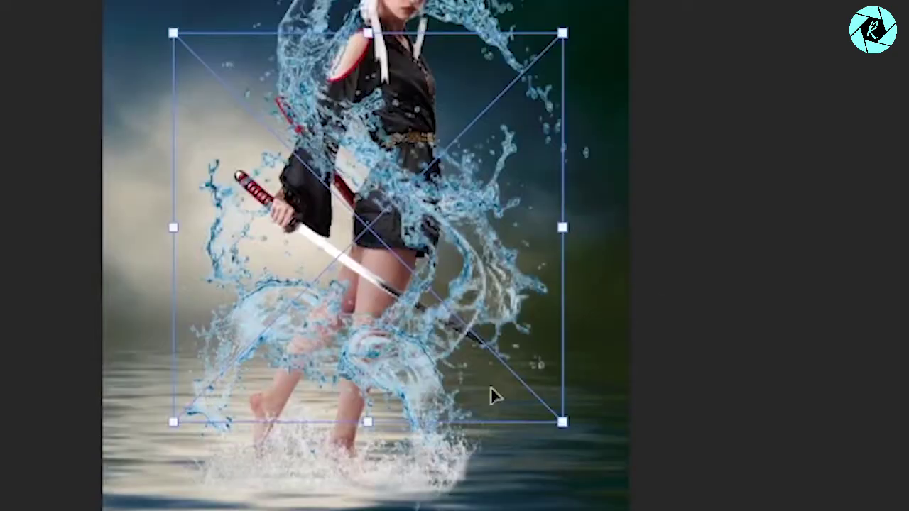
key("Return")
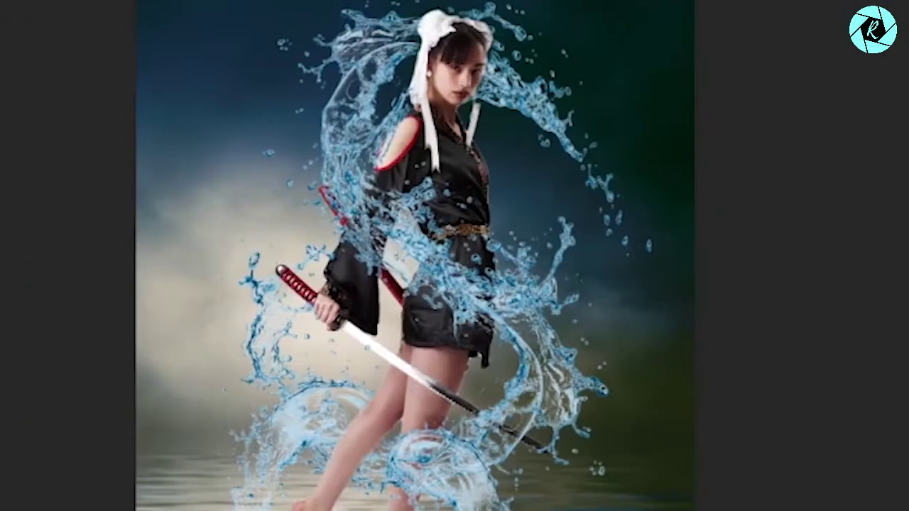
- Fit the image on screen and undo the stray darkening adjustment layer
right_click(234, 183)
left_click(249, 197)
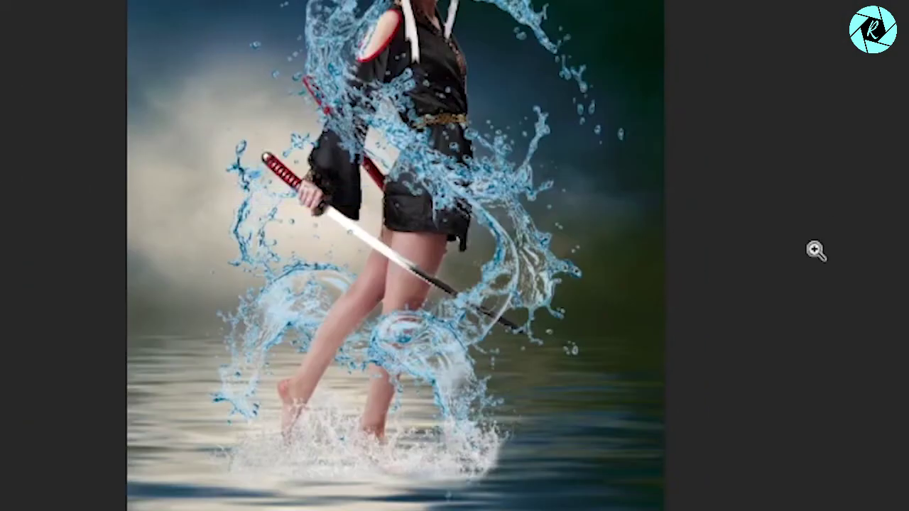
scroll(815, 250, "up", 1)
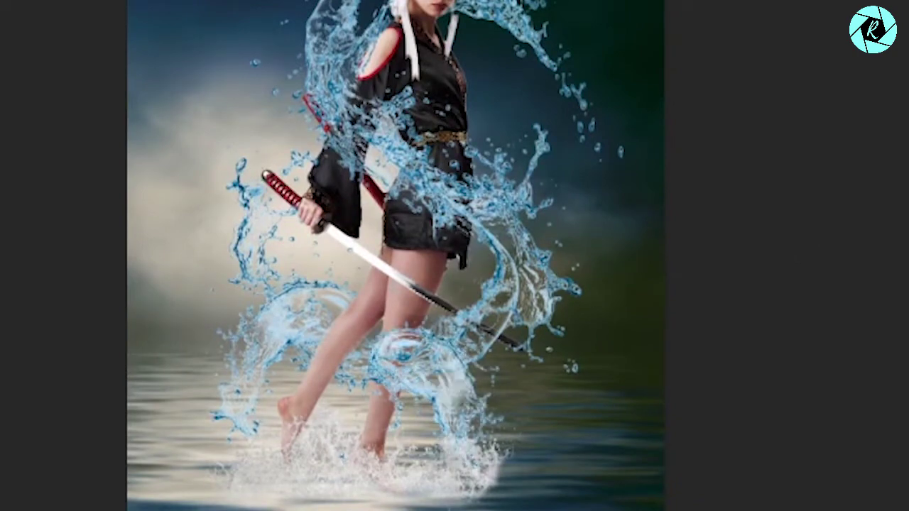
key("ctrl+z")
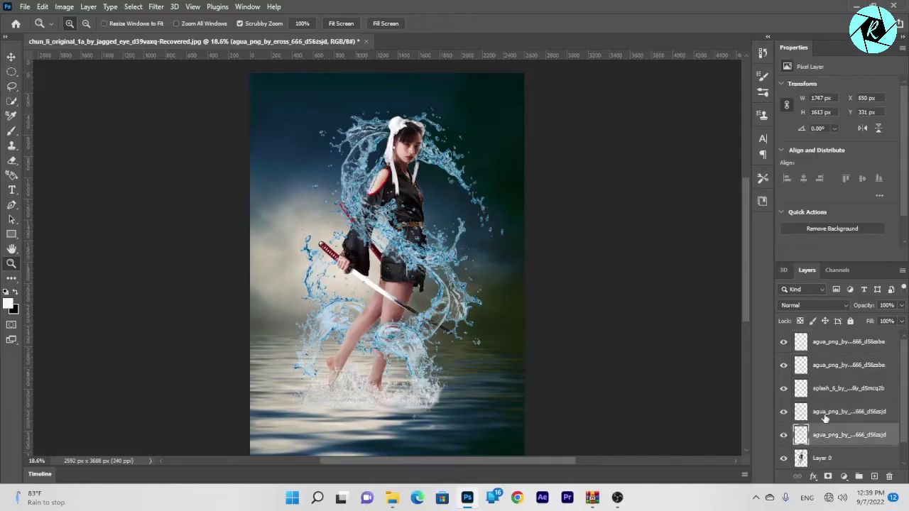
- Add a Brightness/Contrast at -92 clipped to the top splash layer
left_click(846, 341)
left_click(843, 476)
left_click(844, 313)
left_click_drag(837, 117, 804, 120)
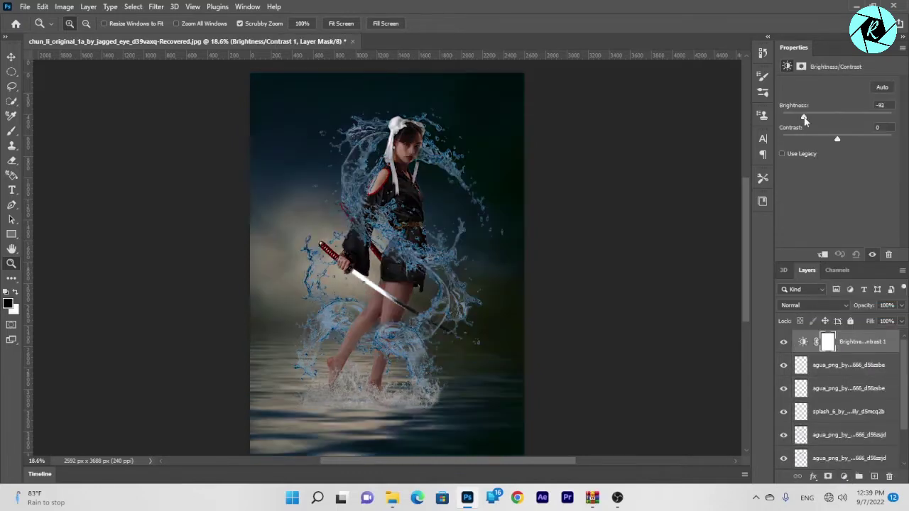
left_click(823, 254)
- Clip the second agua splash layer to the one below it
left_click(820, 391)
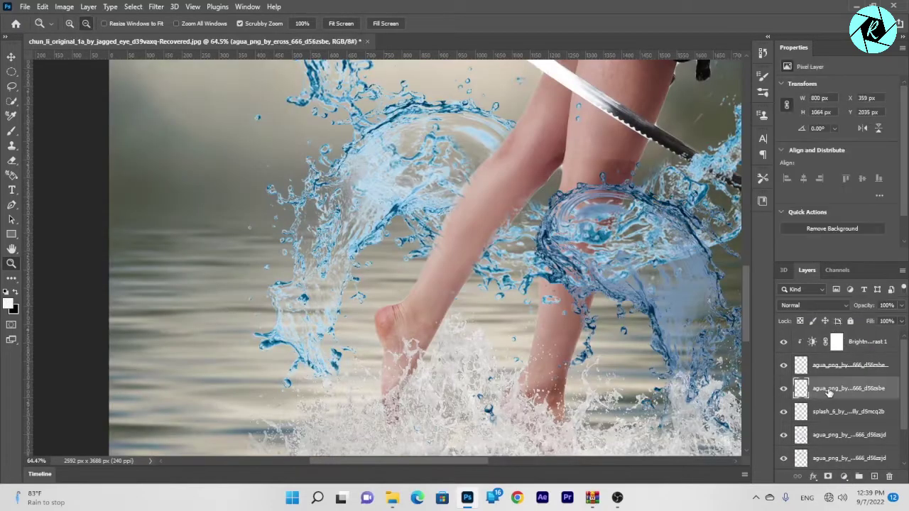
scroll(426, 284, "down", 5)
right_click(852, 390)
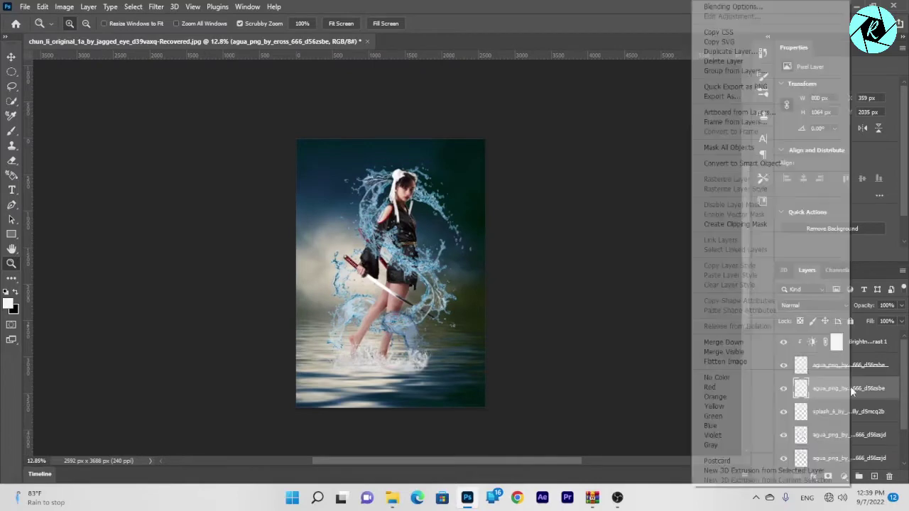
left_click(781, 224)
left_click(859, 342)
scroll(483, 438, "left", 1)
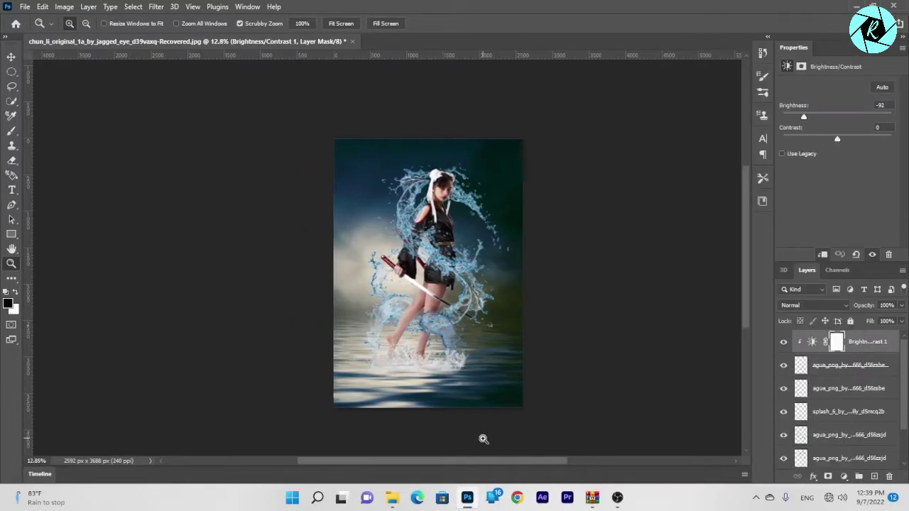
scroll(466, 442, "down", 1)
scroll(463, 416, "up", 2)
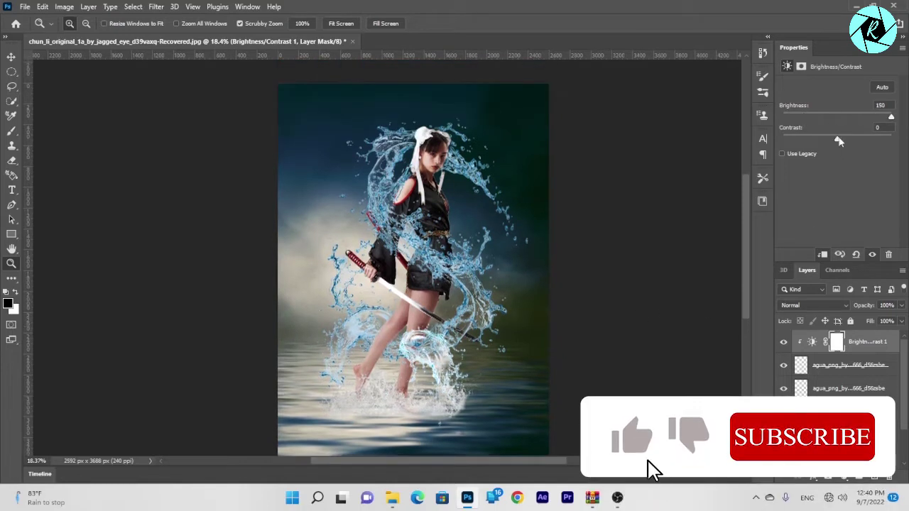
- Give the top agua splash a clipped Hue/Saturation with shifted hue and lightness
left_click(821, 370)
left_click(844, 477)
left_click(810, 370)
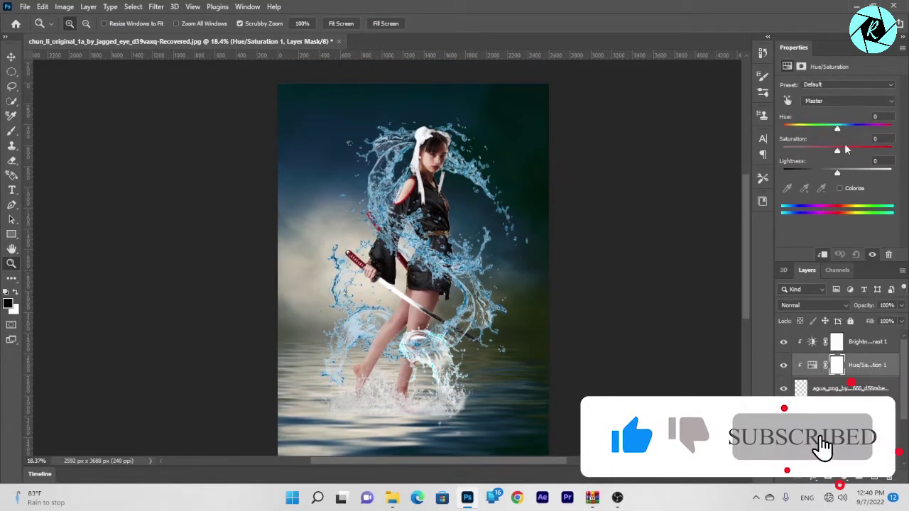
left_click_drag(782, 129, 814, 128)
left_click_drag(837, 173, 788, 175)
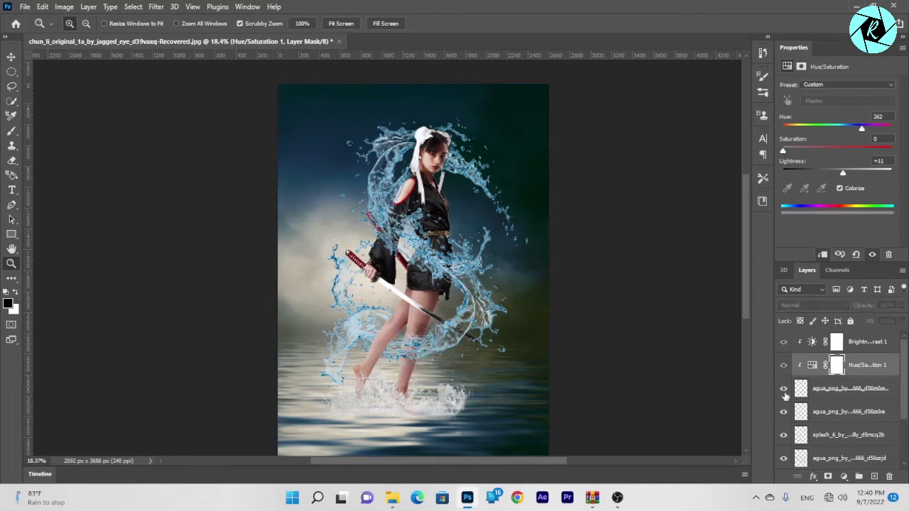
- Add a Brightness/Contrast at -134 to a lower agua splash layer
left_click(849, 411)
left_click(844, 477)
left_click(852, 311)
left_click_drag(836, 116, 788, 116)
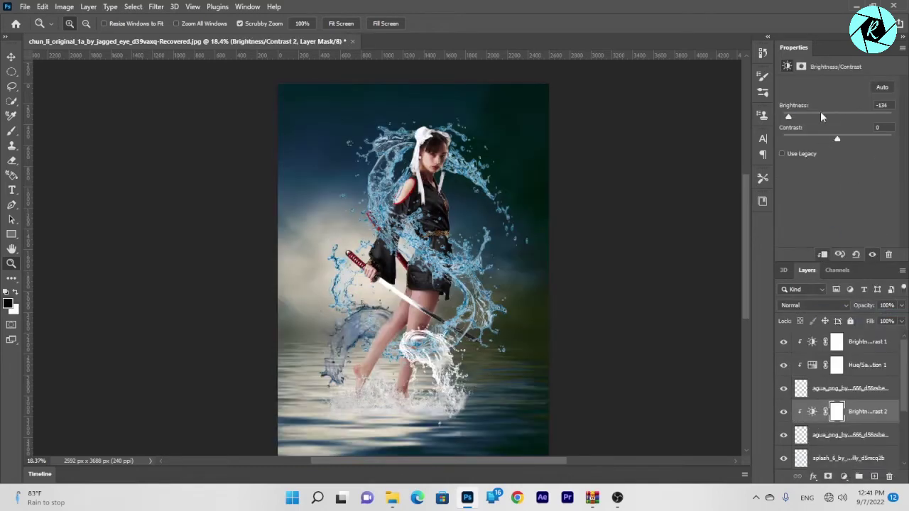
scroll(845, 398, "down", 2)
- Brighten the splash_6 layer with a clipped Brightness/Contrast at 150 brightness, 100 contrast
left_click(852, 411)
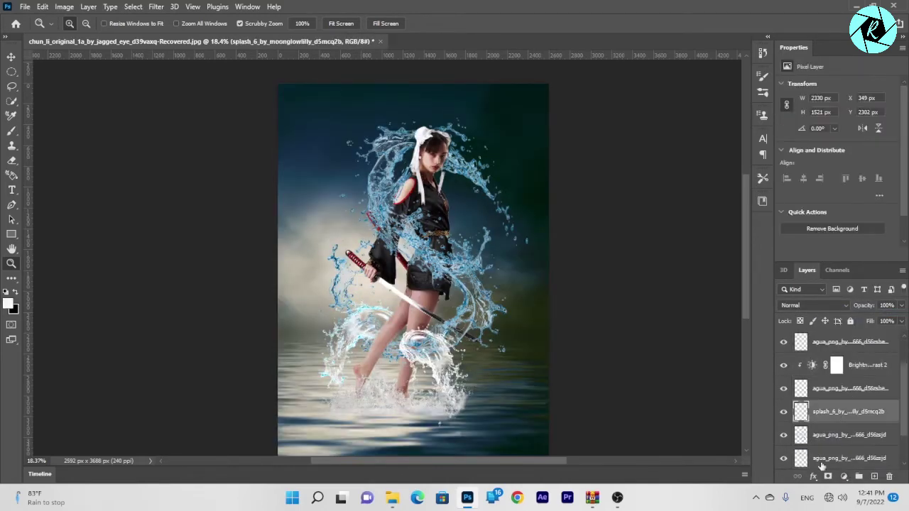
left_click(844, 477)
left_click(852, 312)
left_click_drag(837, 116, 877, 115)
key("ctrl+alt+g")
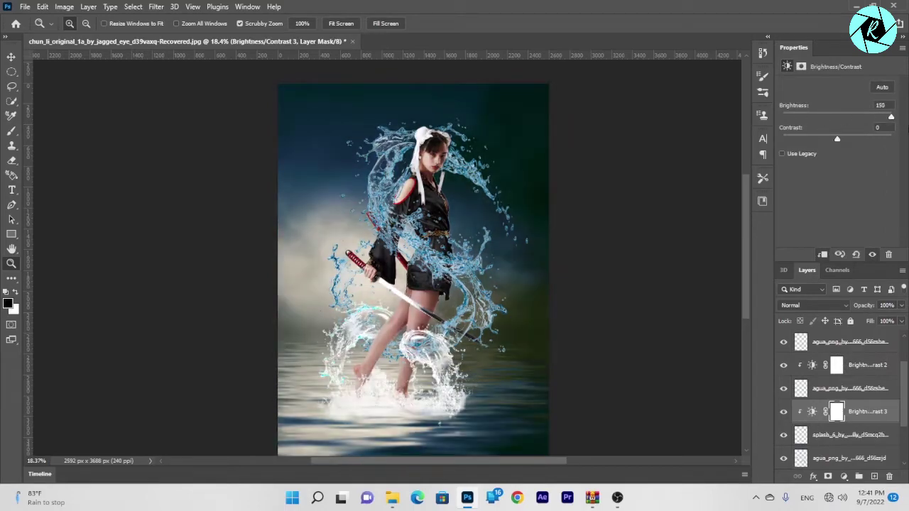
scroll(845, 397, "down", 2)
left_click(852, 388)
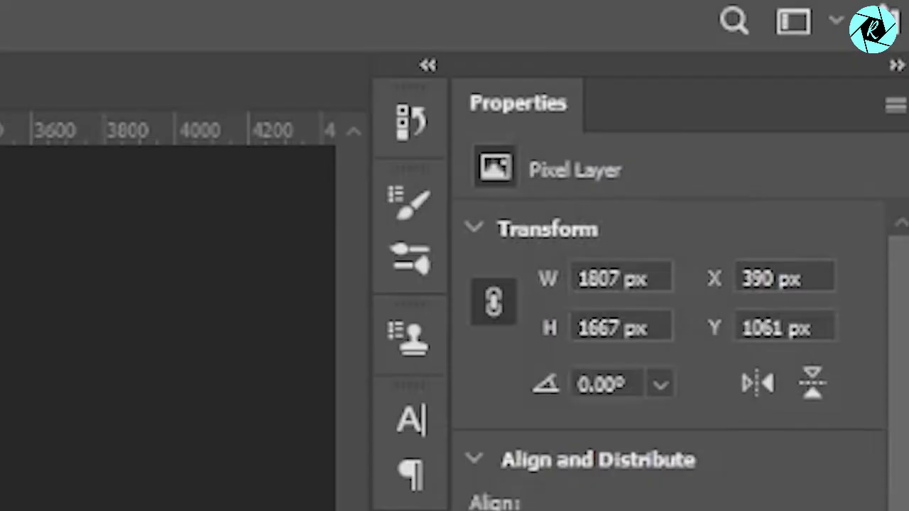
left_click_drag(669, 348, 750, 355)
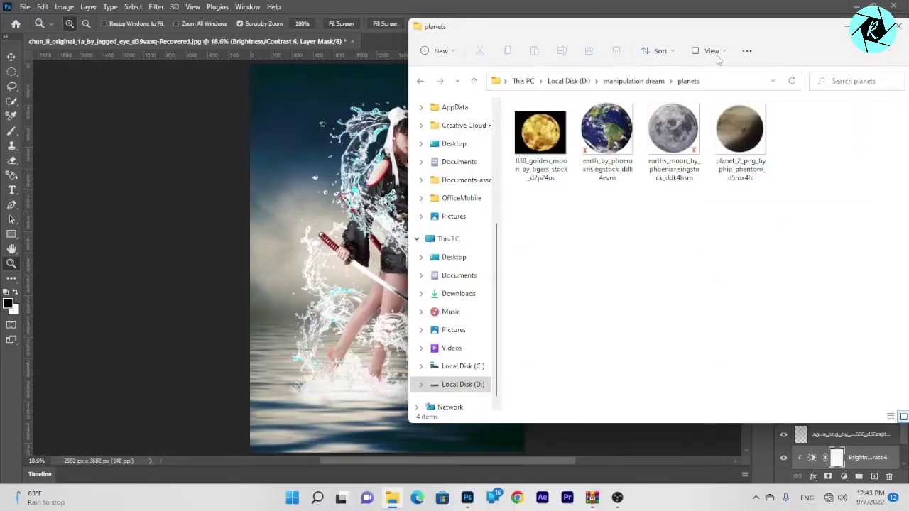
- Place the golden moon at upper left, on top of the stack in Screen blend mode
left_click_drag(497, 22, 639, 114)
left_click_drag(618, 158, 547, 319)
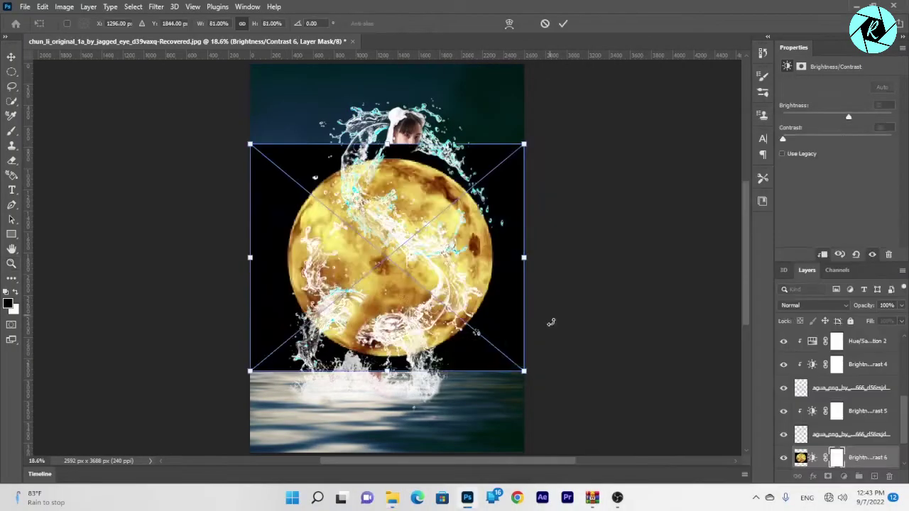
mouse_move(524, 442)
left_mouse_down()
mouse_move(317, 183)
mouse_move(373, 198)
left_mouse_up()
key("Return")
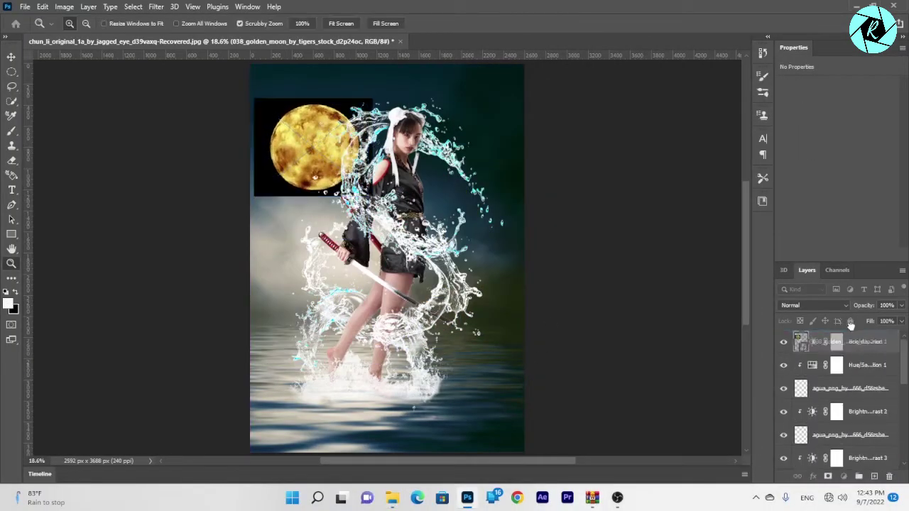
left_click_drag(845, 457, 836, 310)
left_click(836, 311)
left_click(809, 291)
key("ctrl+t")
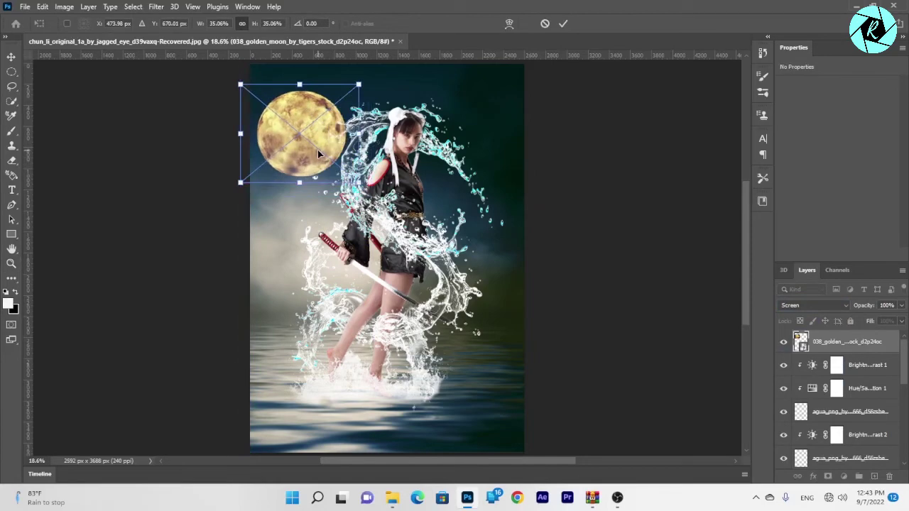
left_click_drag(318, 150, 326, 162)
left_click(563, 23)
mouse_move(567, 497)
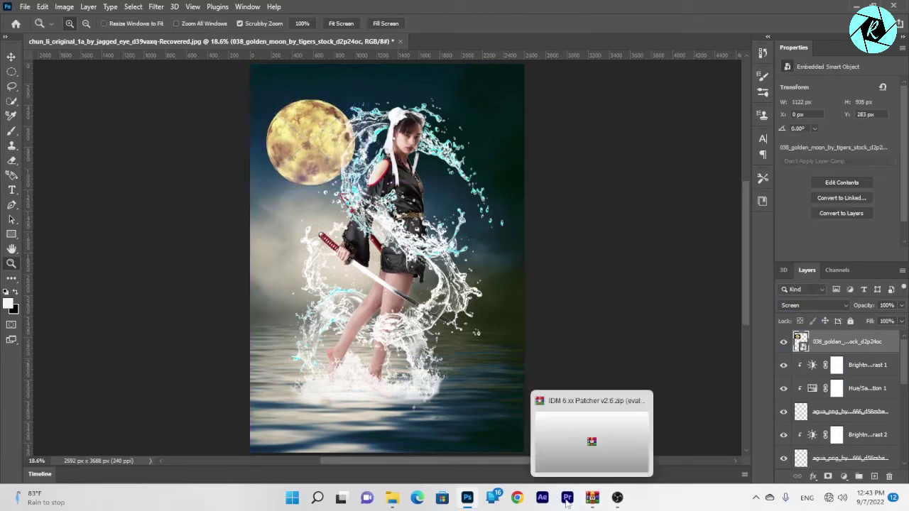
- Add the Earth image, shrunk and placed to the right of the woman
left_click(391, 433)
left_click_drag(750, 227, 466, 263)
left_click_drag(471, 345, 497, 264)
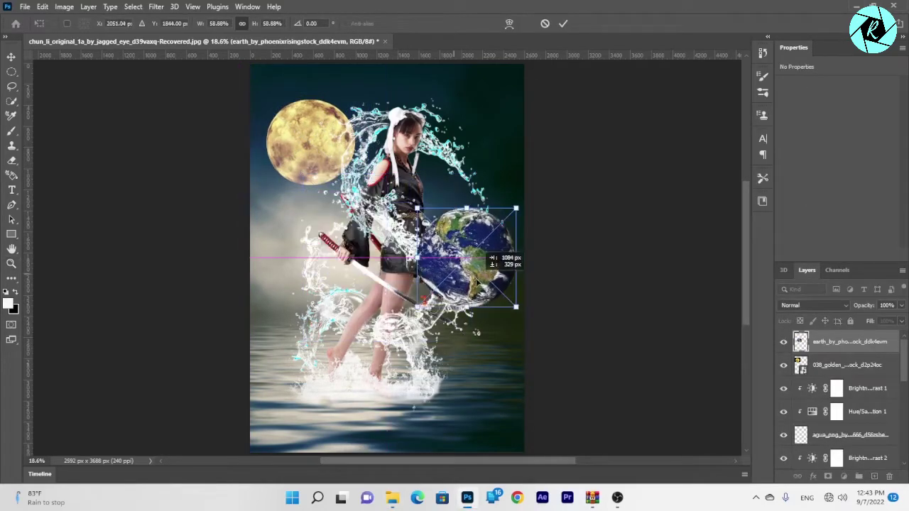
left_click_drag(473, 330, 501, 265)
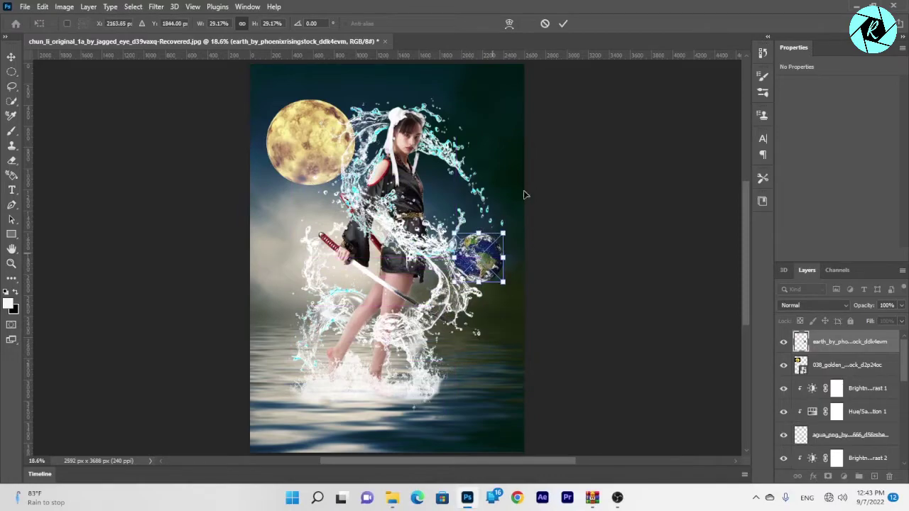
key("Return")
- Add the grey moon at lower left and enlarge the Earth beside her waist
left_click(392, 499)
mouse_move(817, 231)
left_mouse_down()
mouse_move(387, 284)
mouse_move(319, 269)
mouse_move(190, 378)
mouse_move(237, 395)
left_mouse_up()
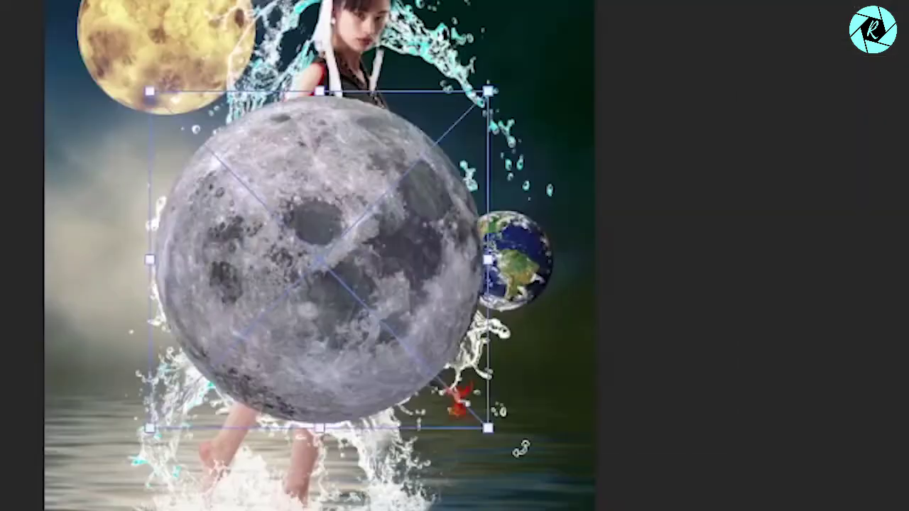
key("Return")
left_click_drag(553, 212, 606, 157)
left_click_drag(578, 207, 524, 170)
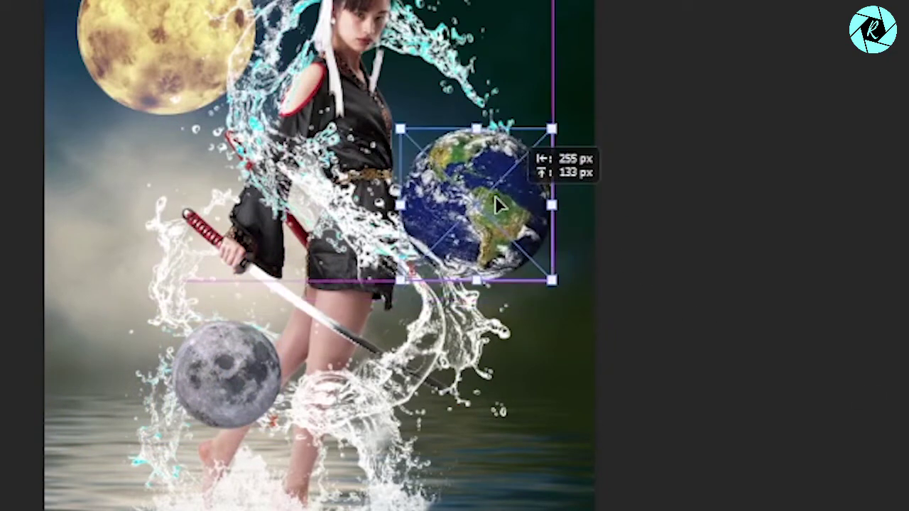
key("Return")
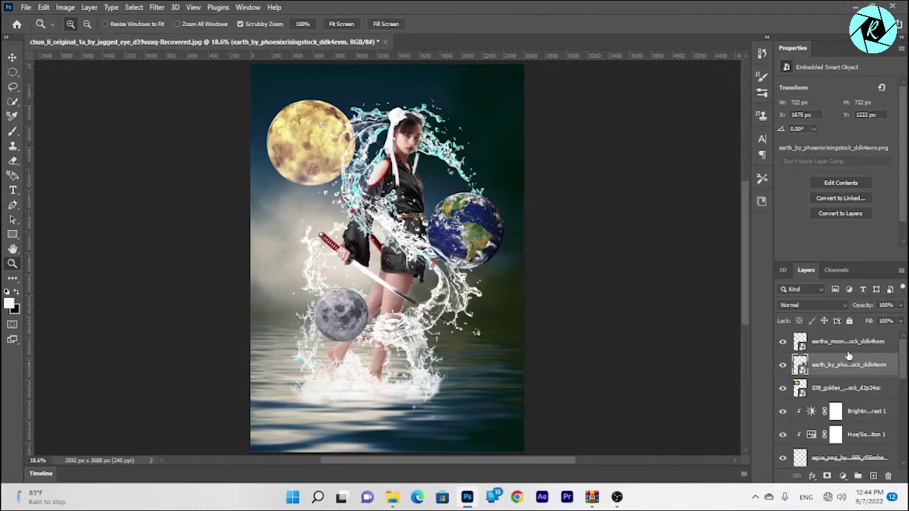
- Add a #ddc27b Solid Color fill above the moon with inverted mask in Linear Dodge (Add)
left_click(844, 388)
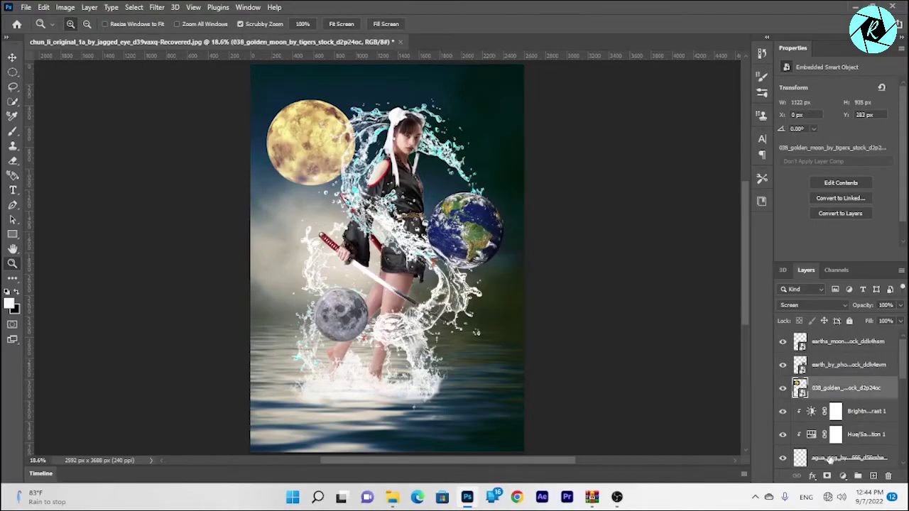
left_click(870, 475)
left_click(838, 278)
left_click(713, 201)
left_click(765, 311)
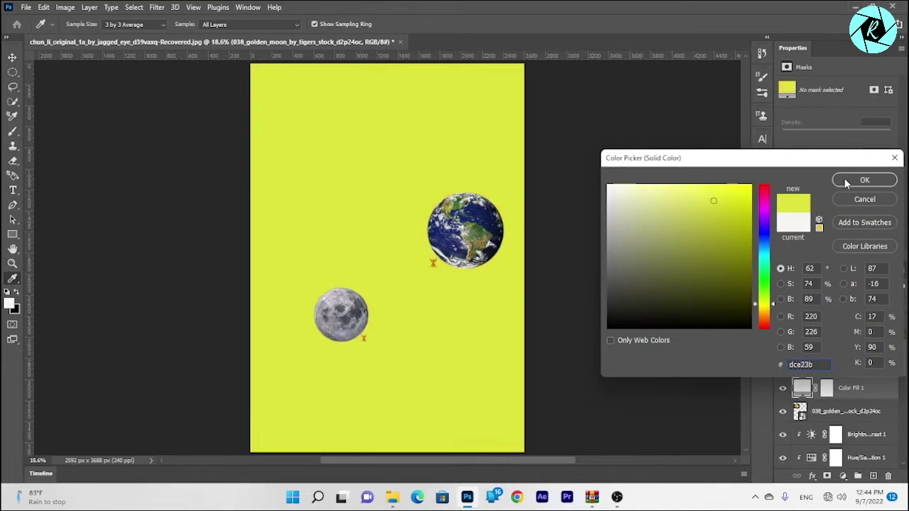
left_click(864, 180)
key("ctrl+i")
double_click(801, 388)
left_click(670, 203)
left_click(864, 180)
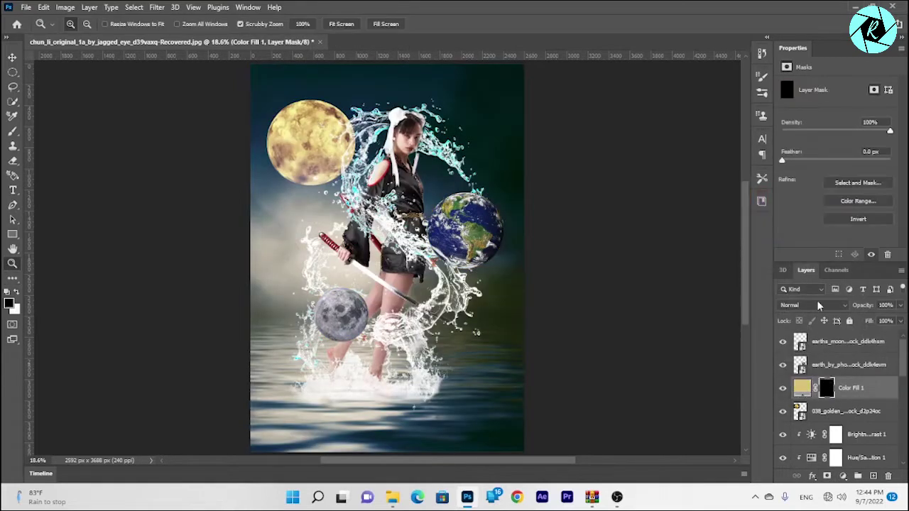
left_click(813, 304)
left_click(809, 308)
- Set a soft 1102 px brush for the moon glow and clear the selection
right_click(207, 166)
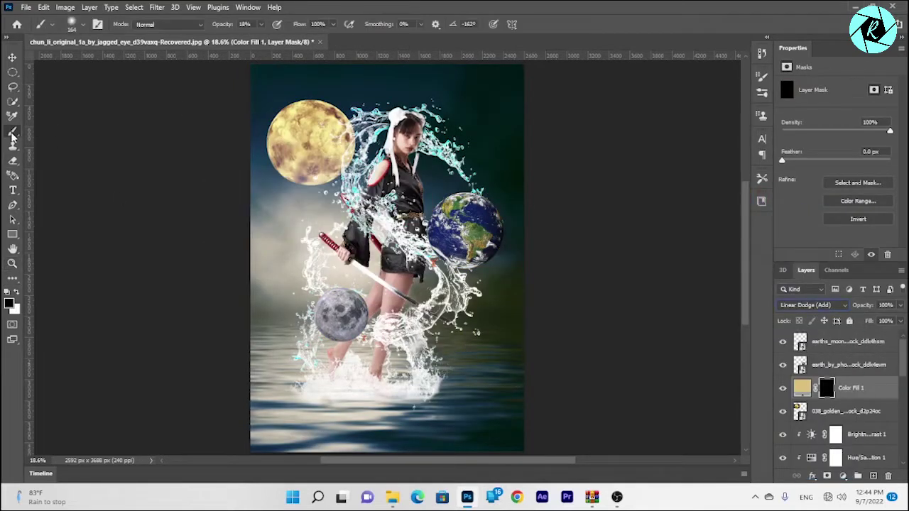
right_click(348, 160)
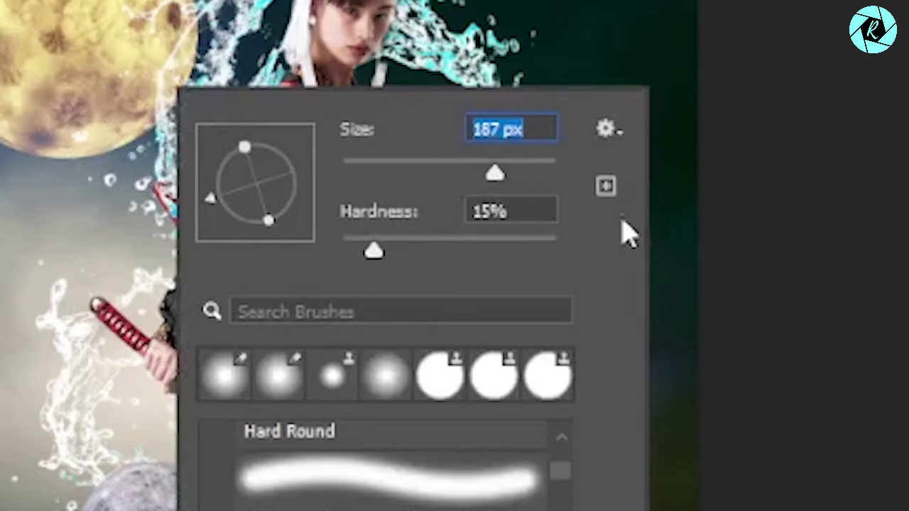
left_click_drag(457, 189, 467, 189)
left_click_drag(523, 176, 537, 175)
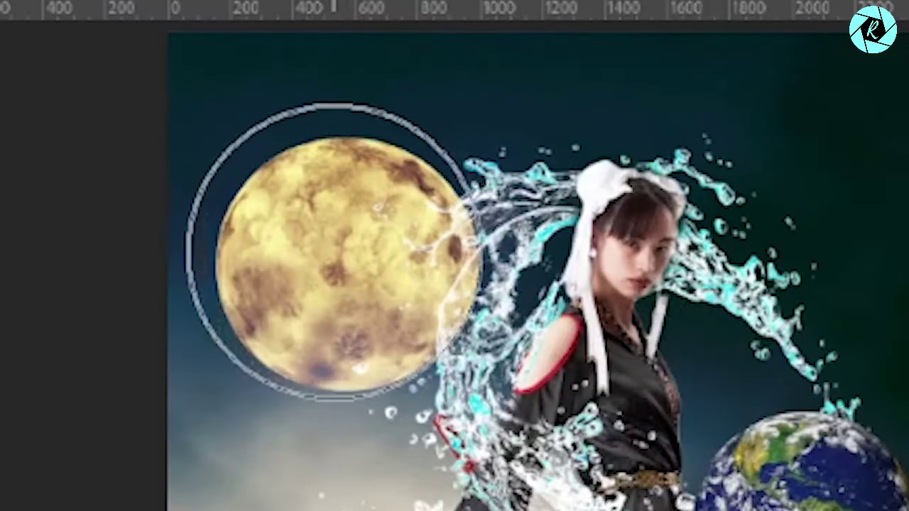
key("ctrl+d")
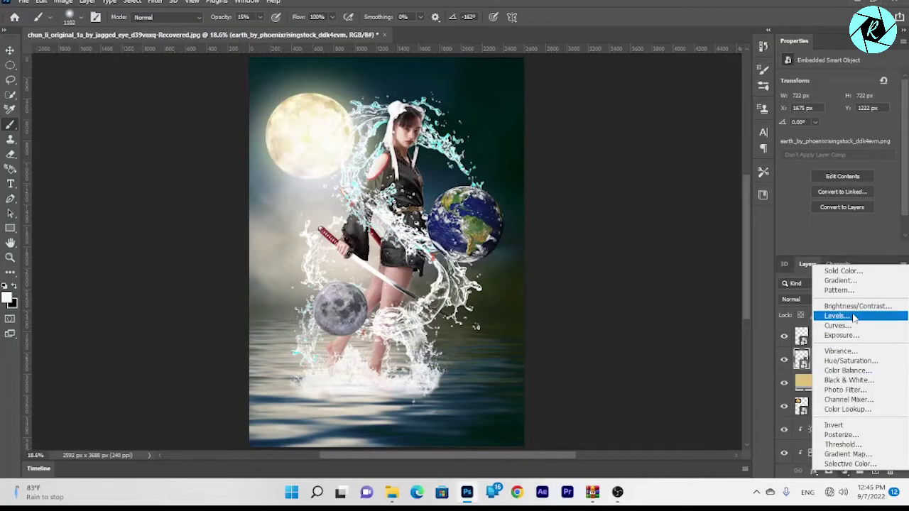
- Add a cyan #71d3eb Linear Dodge fill above the Earth, invert its mask and paint the glow
left_click(834, 265)
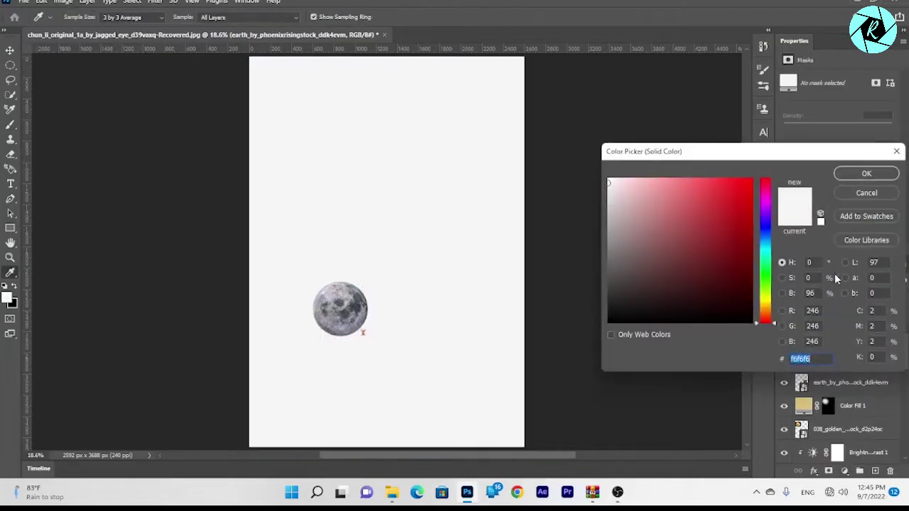
type("71d3eb")
key("Return")
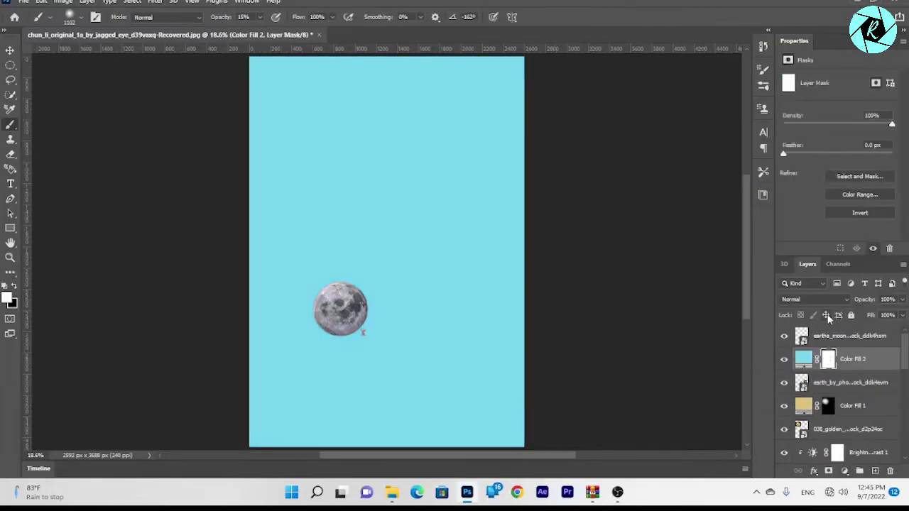
key("ctrl+i")
left_click(813, 299)
left_click_drag(469, 220, 465, 228)
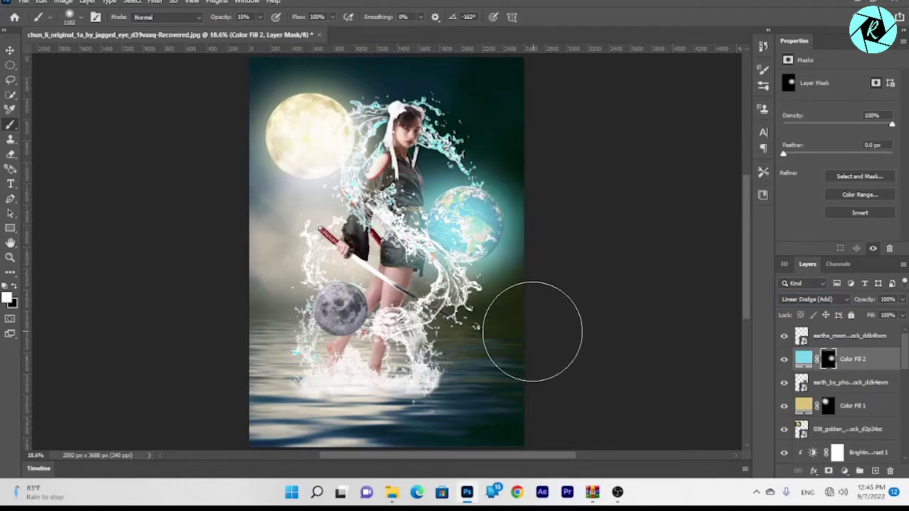
right_click(527, 301)
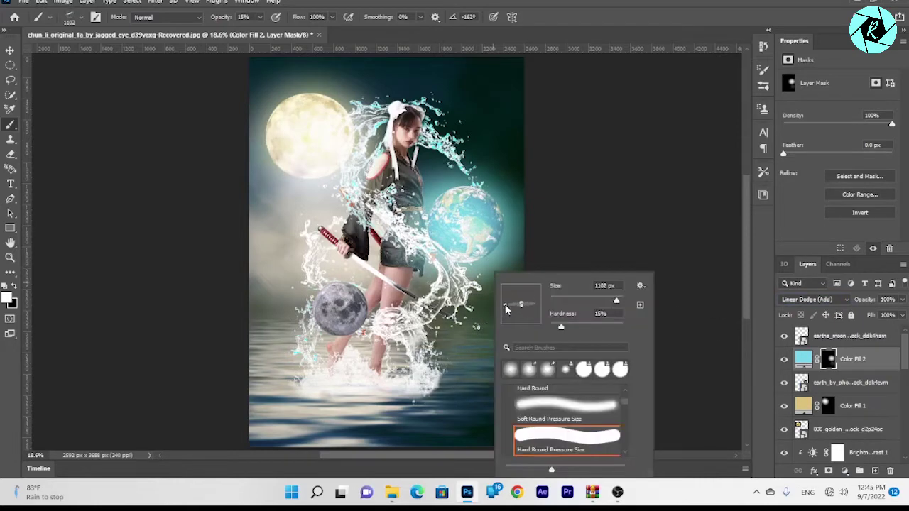
left_click_drag(505, 308, 504, 314)
key("x")
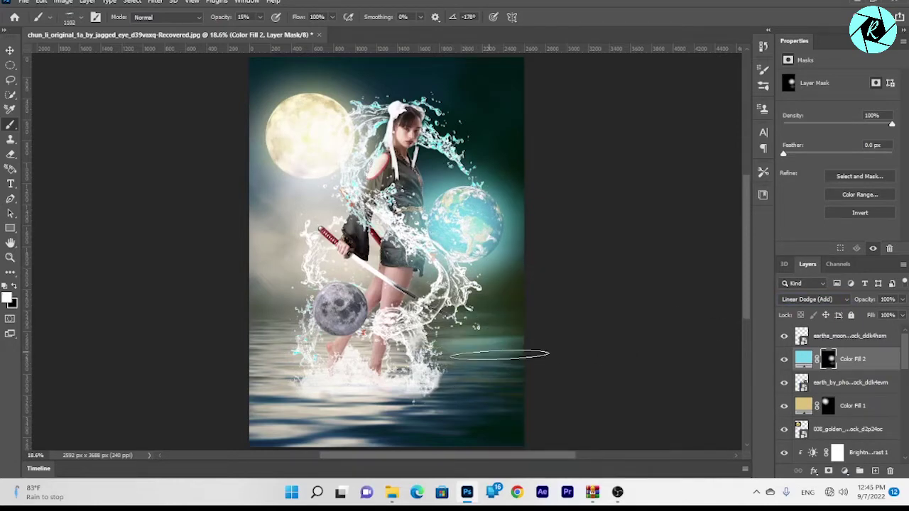
- Recolour Color Fill 1 peach and paint more glow over the golden moon
double_click(803, 406)
left_click_drag(774, 312, 773, 320)
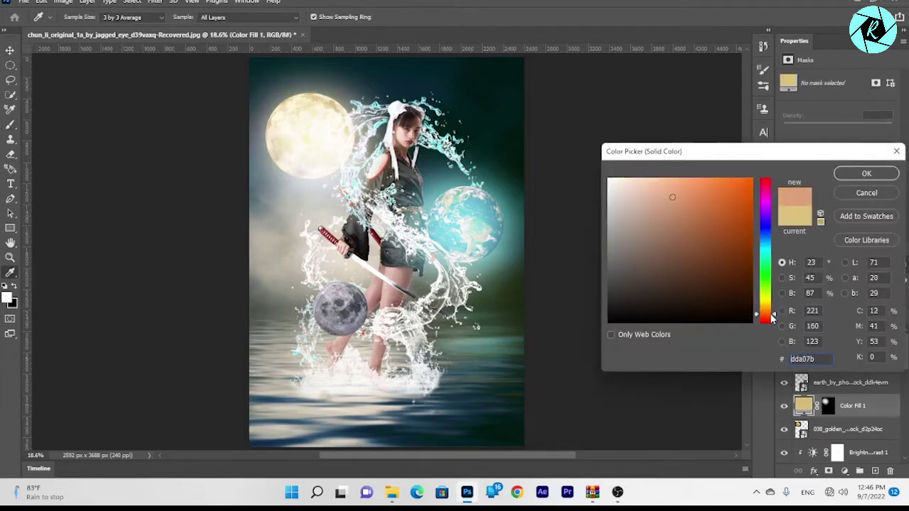
key("Return")
left_click(828, 407)
right_click(396, 193)
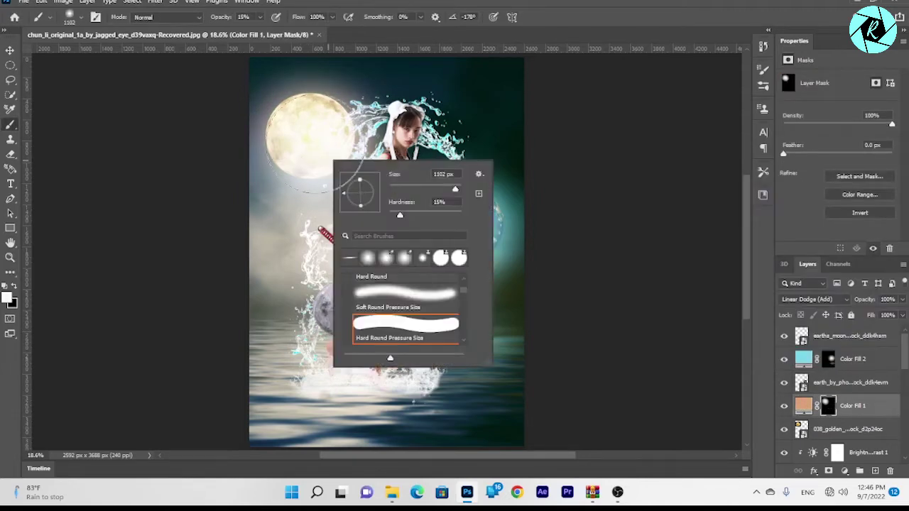
key("Escape")
left_click_drag(312, 119, 305, 142)
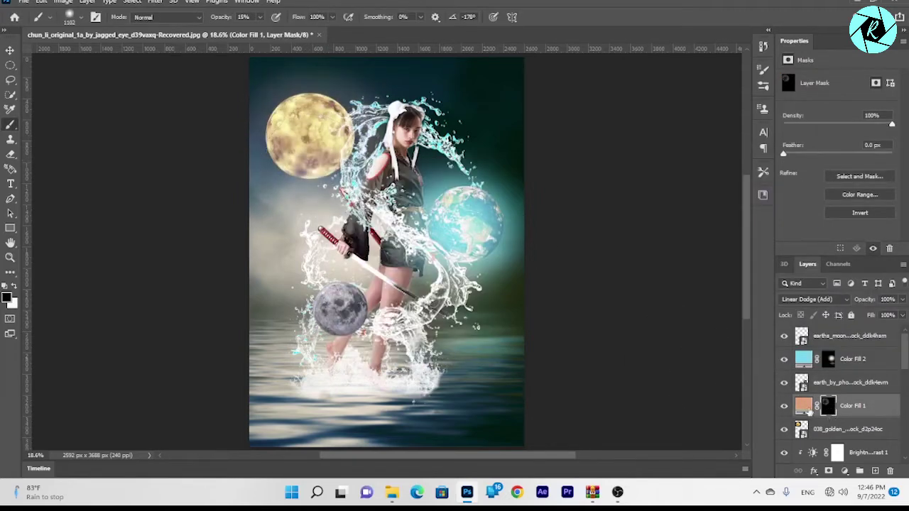
- Try a pinkish red for Color Fill 1 and invert its mask to hide the overlay
double_click(803, 405)
left_click(868, 168)
left_click(827, 406)
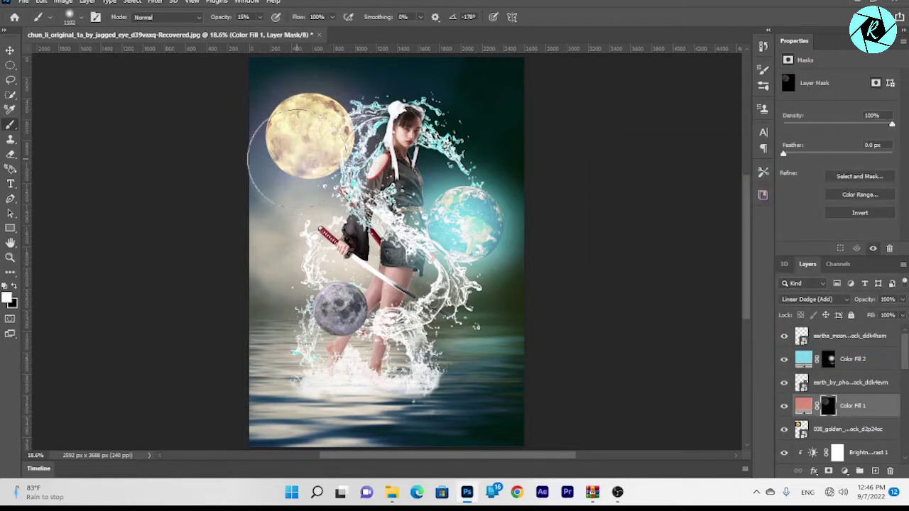
key("ctrl+i")
left_click_drag(805, 124, 892, 125)
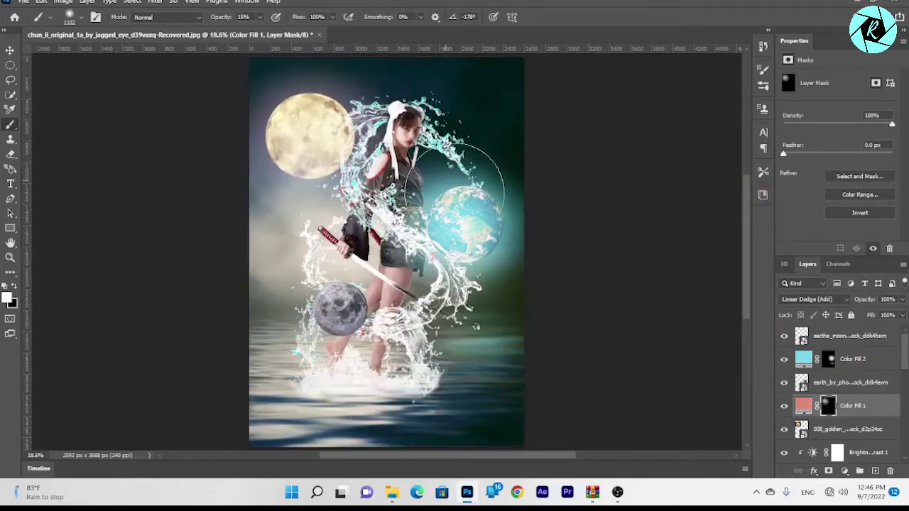
- Make Color Fill 1 orange-red and paint its glow onto the woman's shoulder and arm
double_click(803, 406)
left_click(752, 182)
left_click(866, 173)
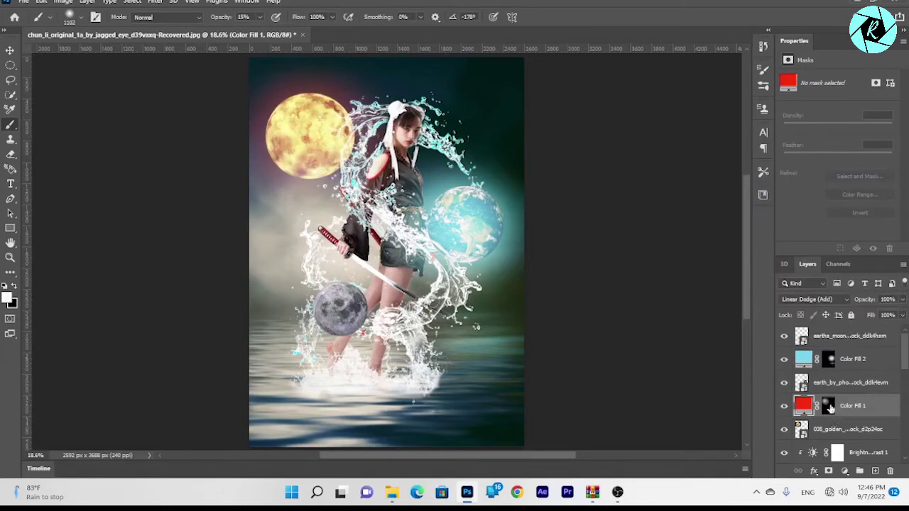
double_click(803, 405)
left_click(766, 316)
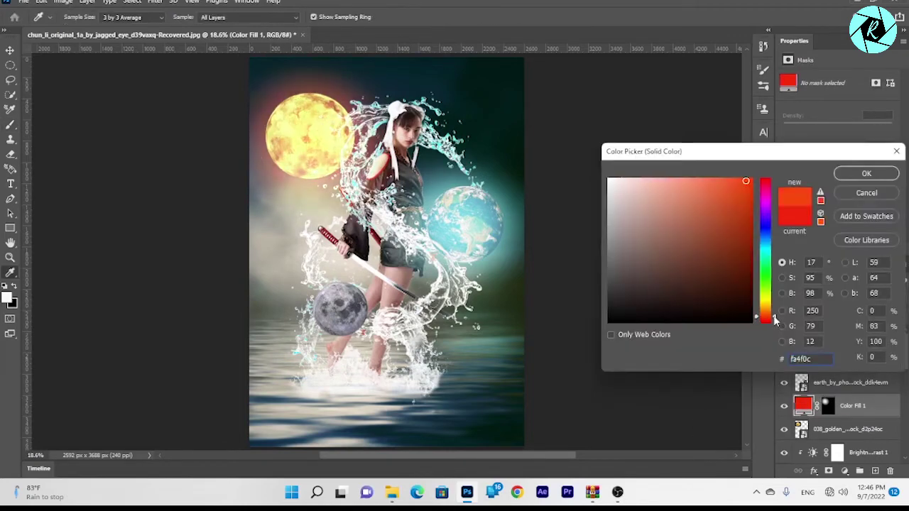
left_click(867, 172)
left_click_drag(349, 142, 377, 146)
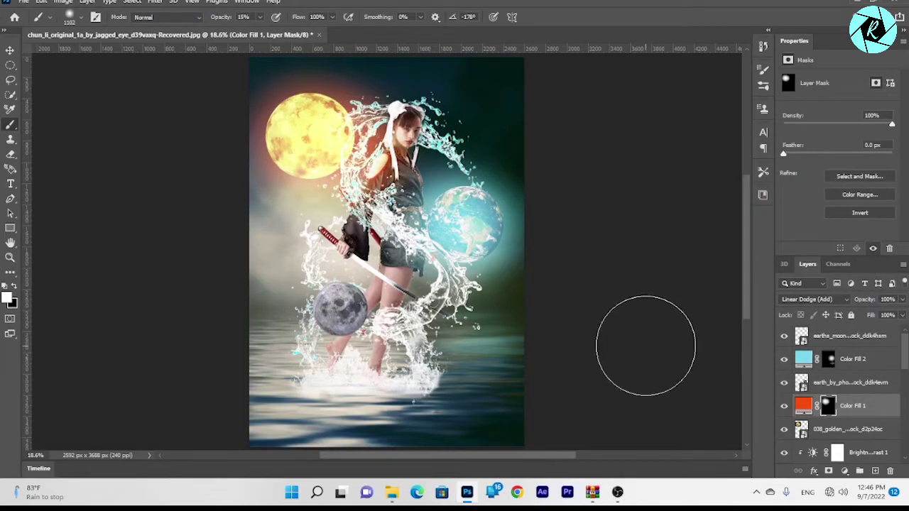
- Add a grey Solid Color fill layer above earths_moon
left_click(862, 339)
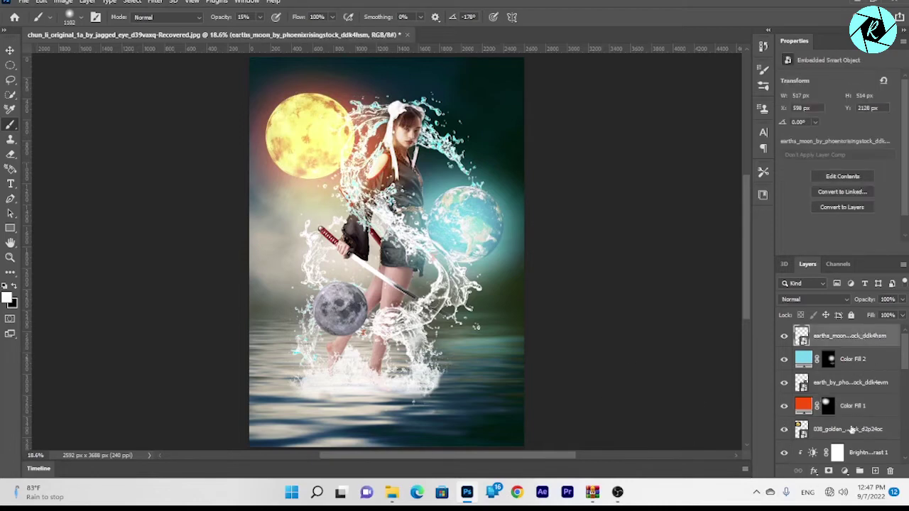
left_click(844, 470)
left_click(823, 270)
left_click(612, 242)
- Set the grey Color Fill 3 to Linear Dodge (Add) and brush a soft pale glow on the grey moon
key("Return")
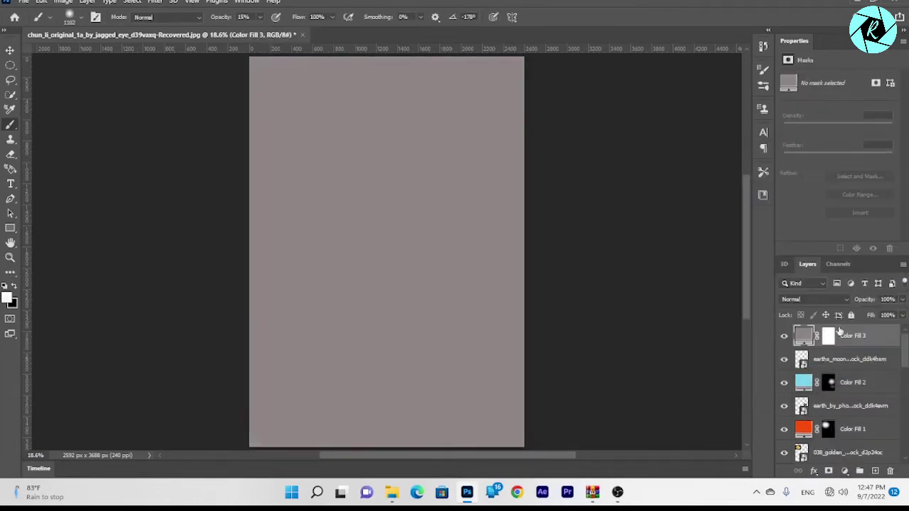
left_click(809, 302)
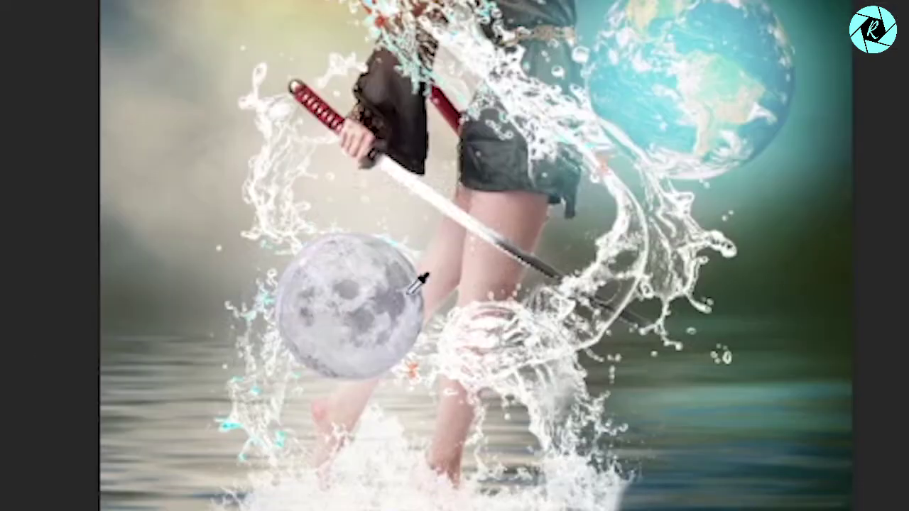
left_click(395, 293)
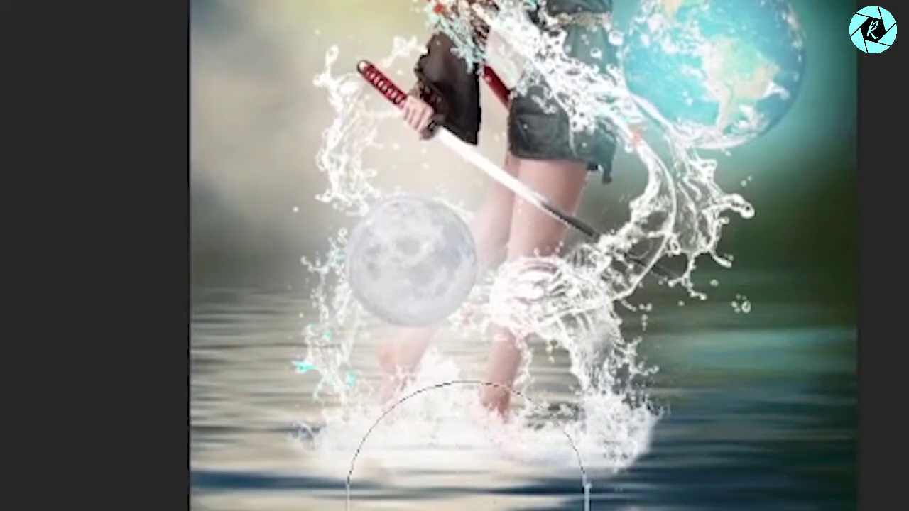
right_click(483, 206)
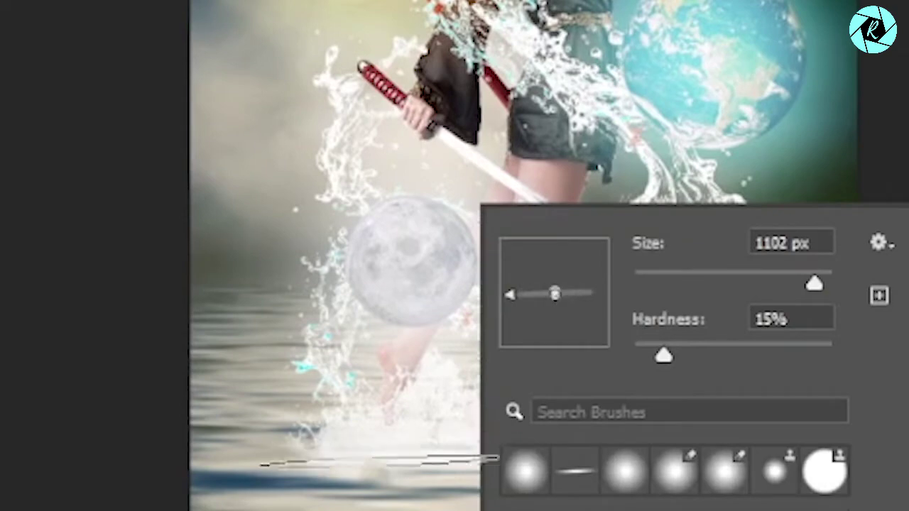
key("Return")
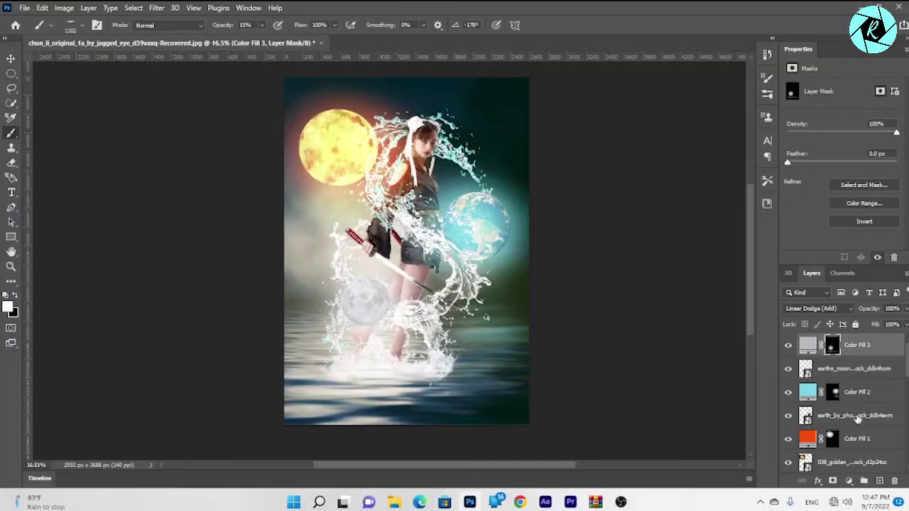
left_click(840, 438)
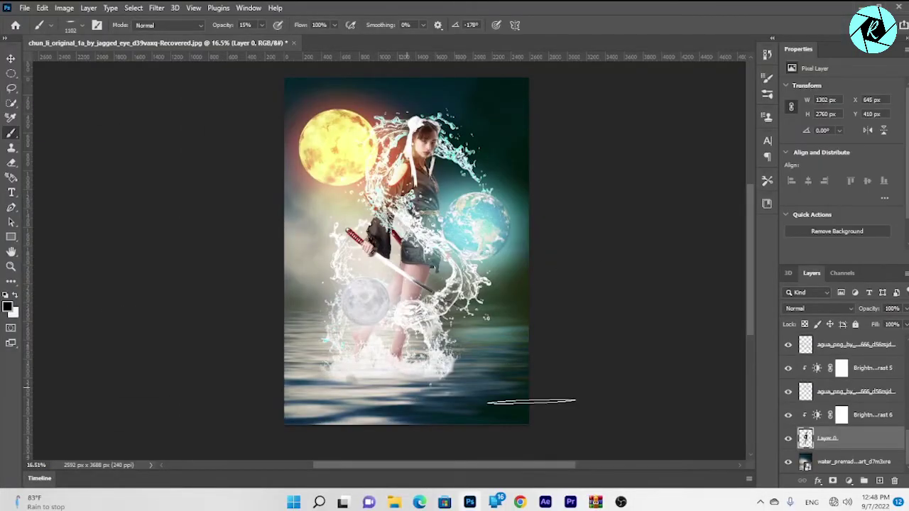
- Set the brush to 47% opacity with a large round tip before adding a near-white fill
left_click_drag(277, 43, 281, 42)
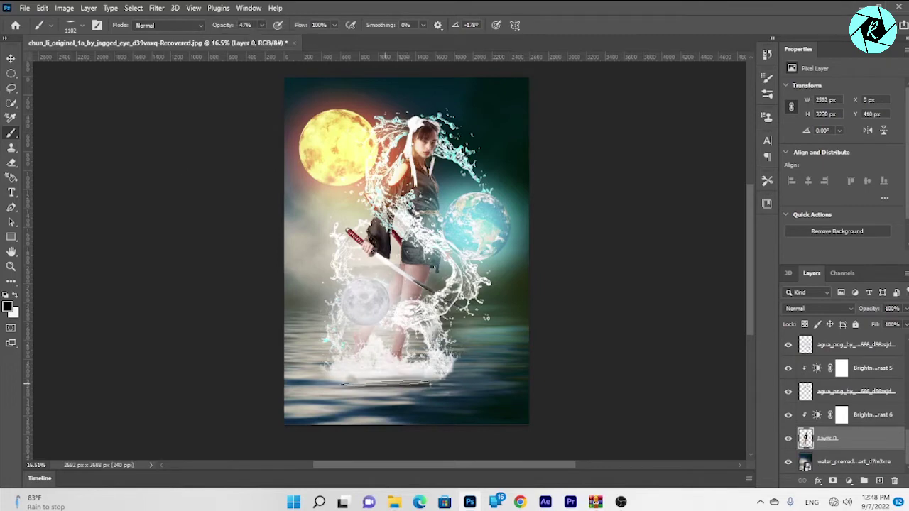
scroll(441, 364, "up", 2)
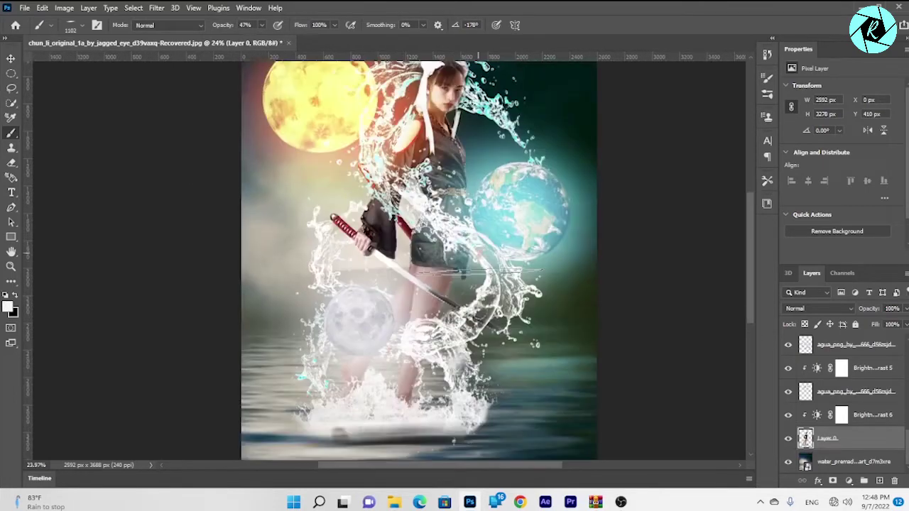
right_click(472, 245)
left_click(548, 422)
key("Return")
scroll(680, 173, "down", 2)
left_click_drag(464, 466, 478, 466)
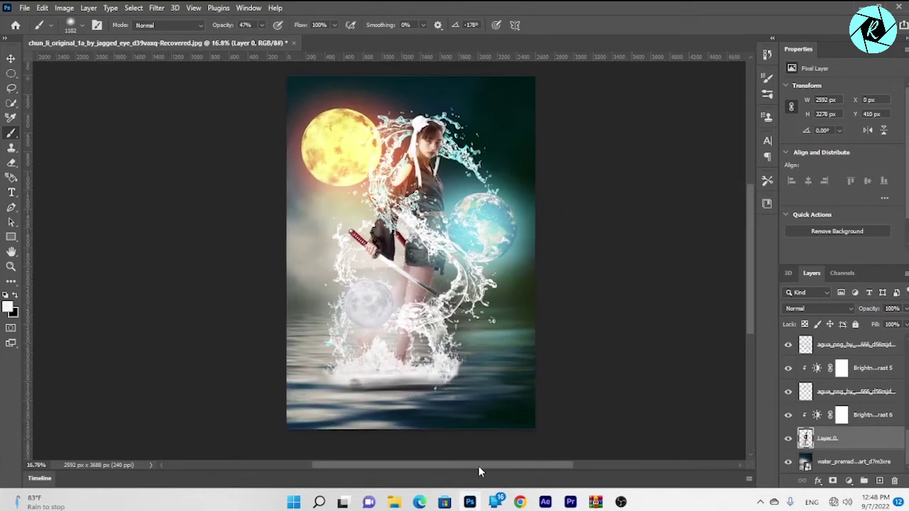
scroll(619, 399, "up", 1)
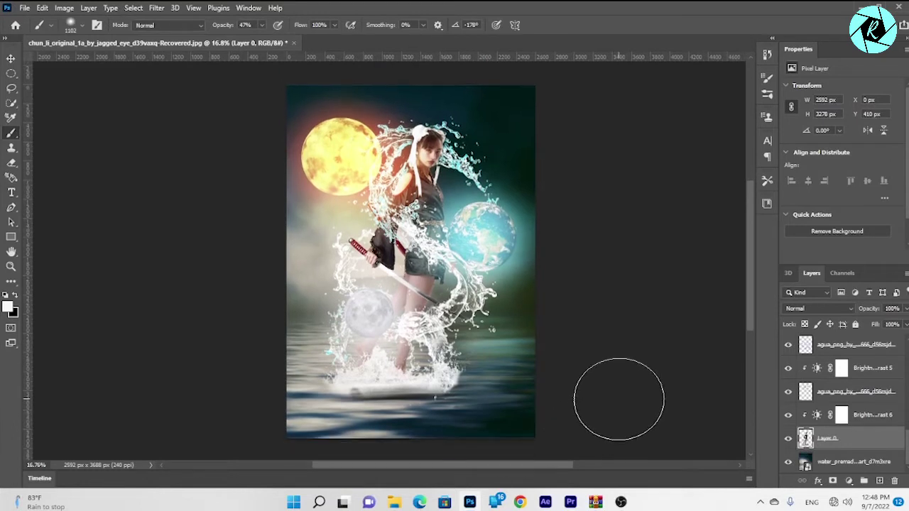
scroll(840, 438, "down", 2)
scroll(844, 454, "up", 2)
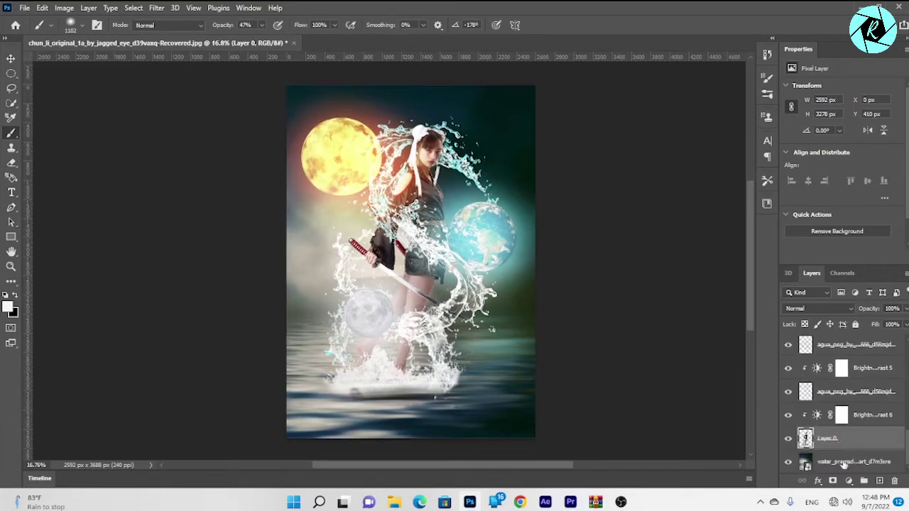
left_click(847, 482)
- Place fairy_dust_1 and scale it up to cover the canvas
left_click(838, 280)
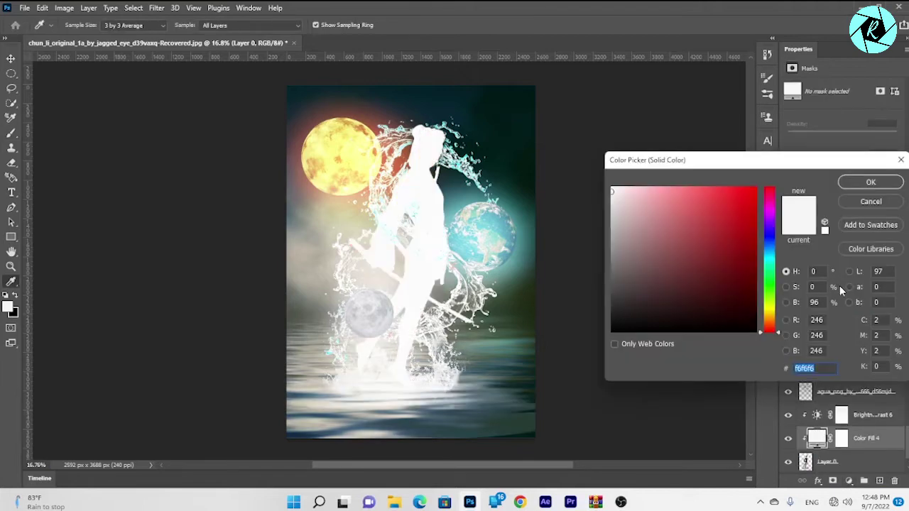
double_click(591, 220)
left_click_drag(746, 186, 309, 235)
mouse_move(525, 117)
left_mouse_down()
mouse_move(582, 67)
mouse_move(566, 120)
mouse_move(621, 65)
left_mouse_up()
left_click(563, 23)
- Give the fairy dust an inverted mask and paint soft white dust back in across the scene
left_click(828, 476)
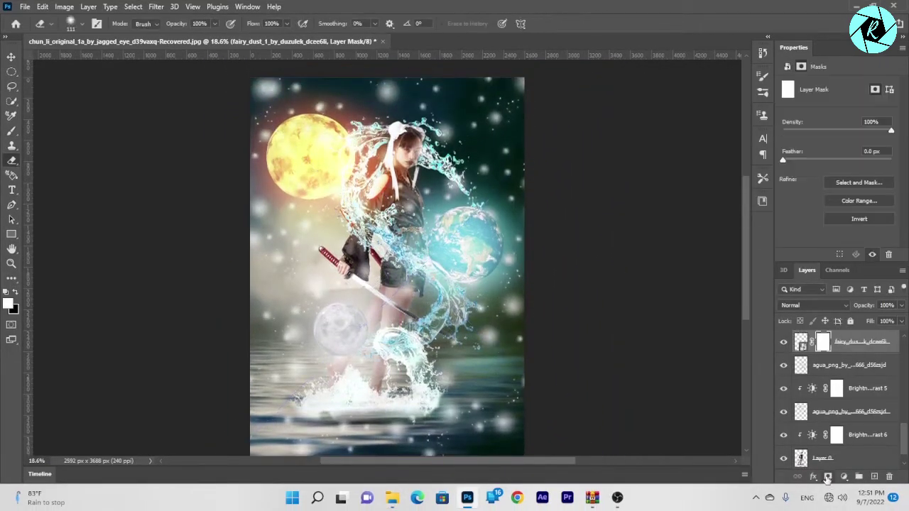
key("ctrl+i")
key("e")
key("b")
right_click(425, 226)
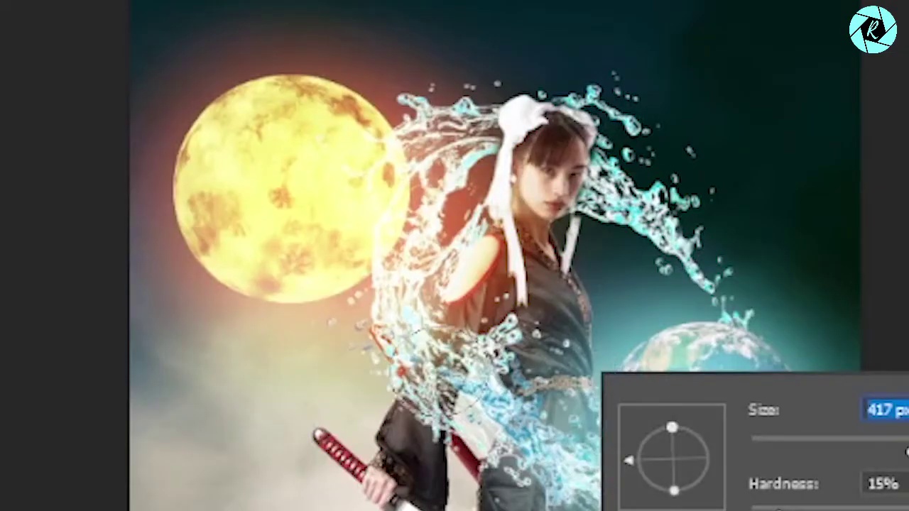
key("Return")
left_click_drag(710, 178, 781, 426)
left_click_drag(170, 319, 213, 426)
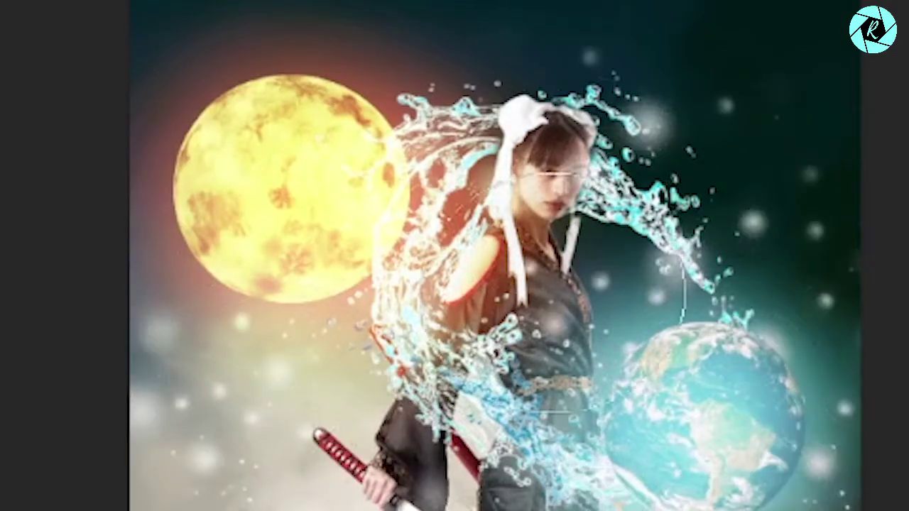
right_click(612, 245)
key("Return")
key("Return")
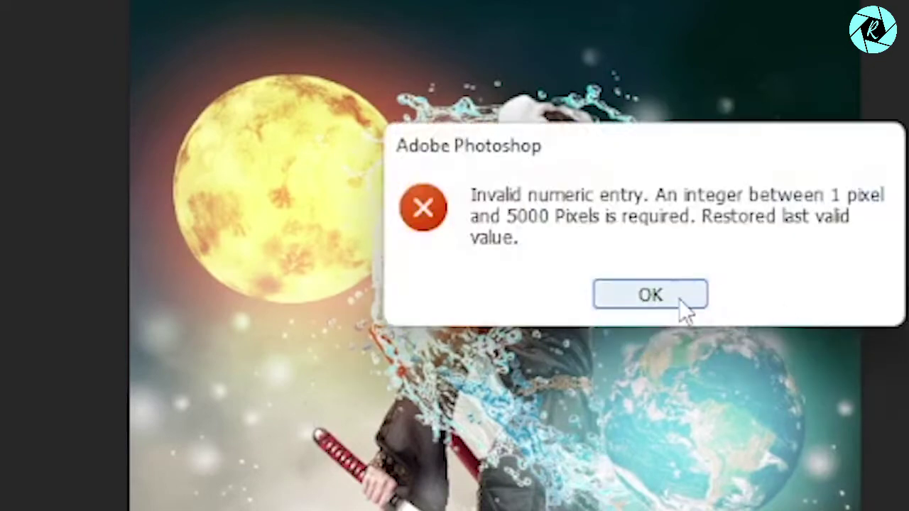
left_click(679, 298)
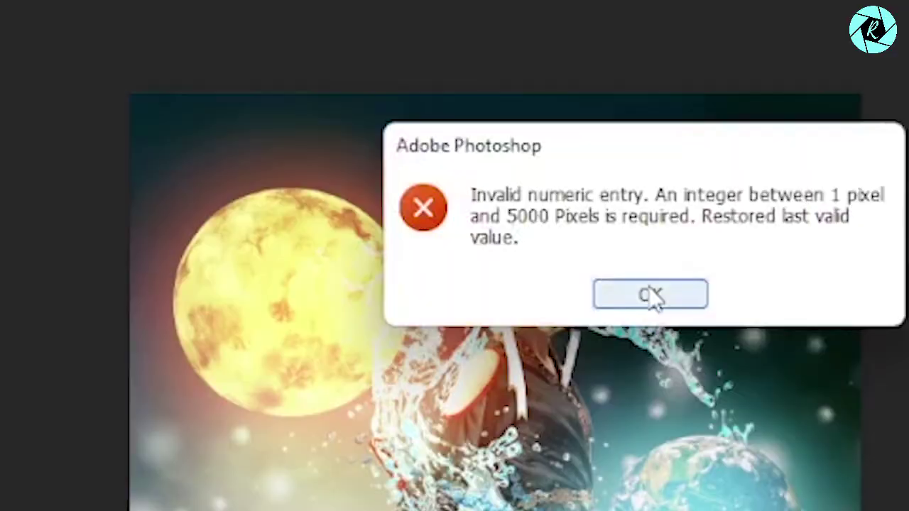
- Paint black with a small low-opacity brush on Color Fill 3's mask to darken the grey moon
left_click(651, 296)
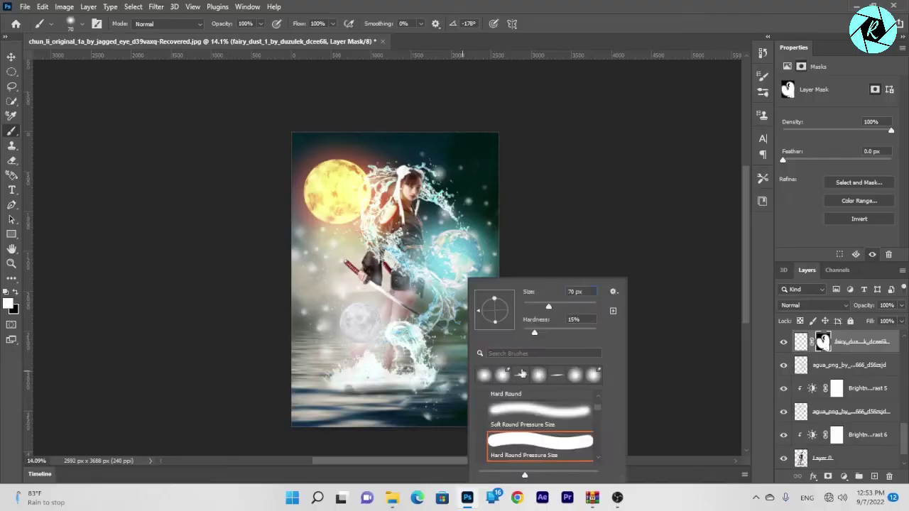
scroll(343, 313, "up", 3)
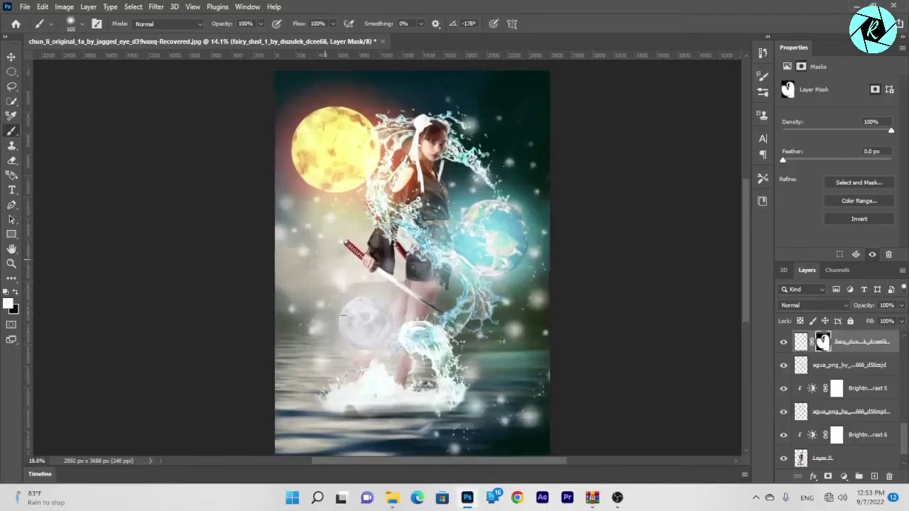
scroll(842, 397, "down", 2)
left_click(852, 341)
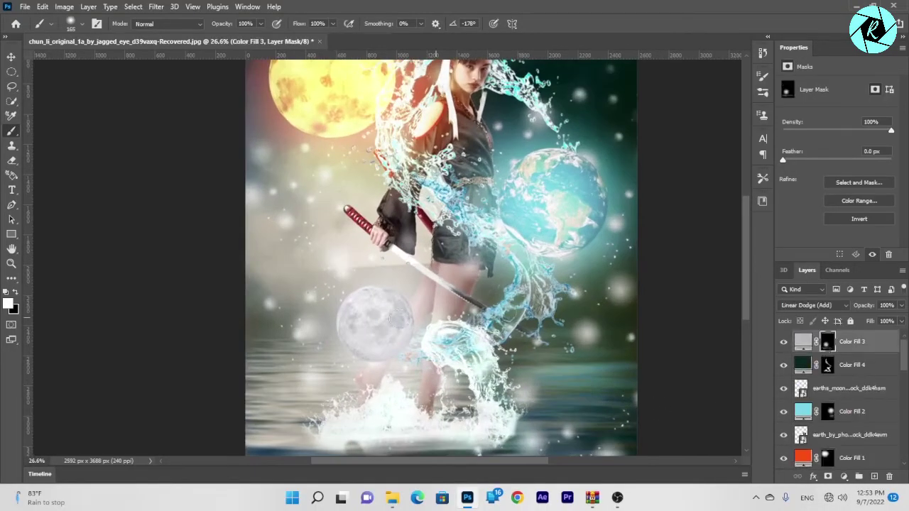
key("x")
left_click_drag(359, 315, 387, 327)
scroll(383, 319, "down", 2)
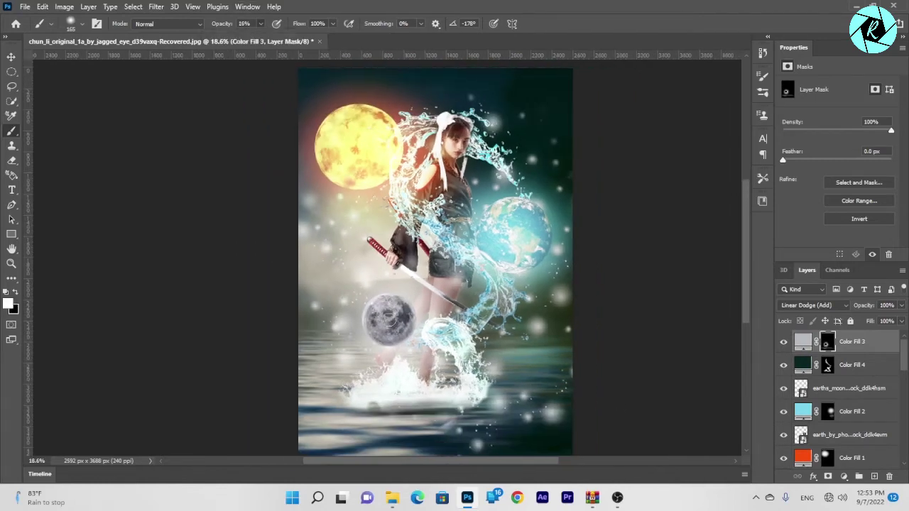
scroll(426, 256, "right", 2)
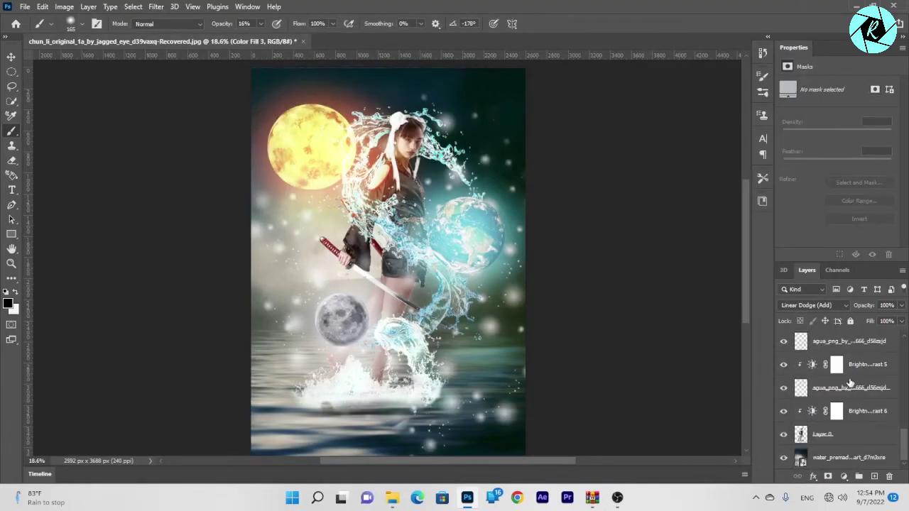
scroll(784, 344, "up", 5)
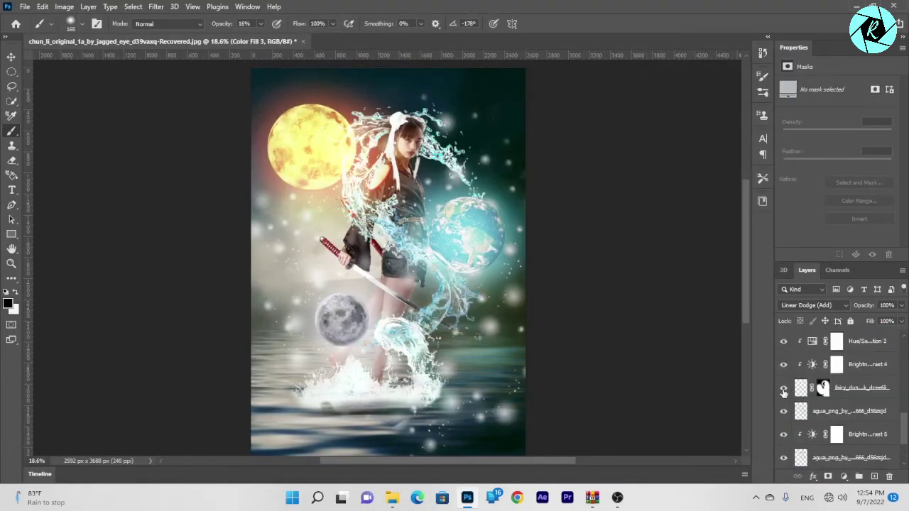
left_click(783, 364)
- Erase the foot splash softer, then stamp all visible layers into Layer 1 with Ctrl+Alt+Shift+E
left_click(783, 364)
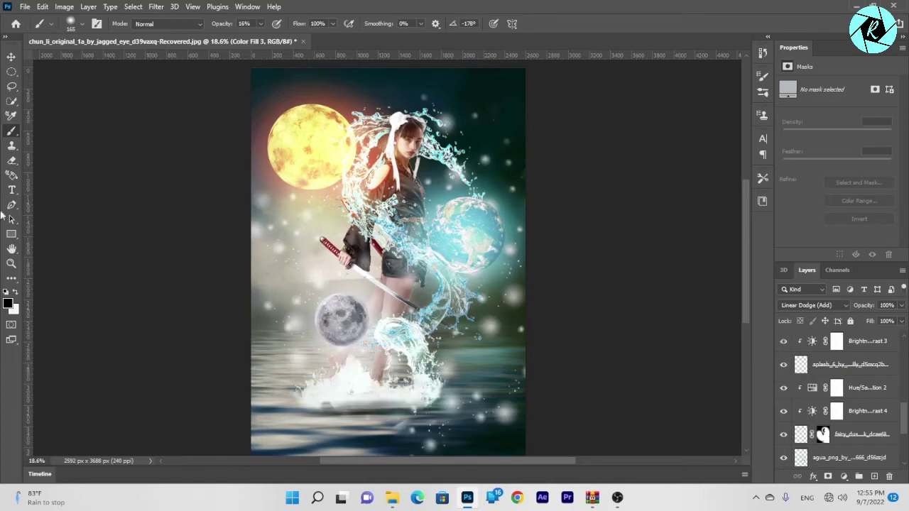
key("e")
left_click(843, 364)
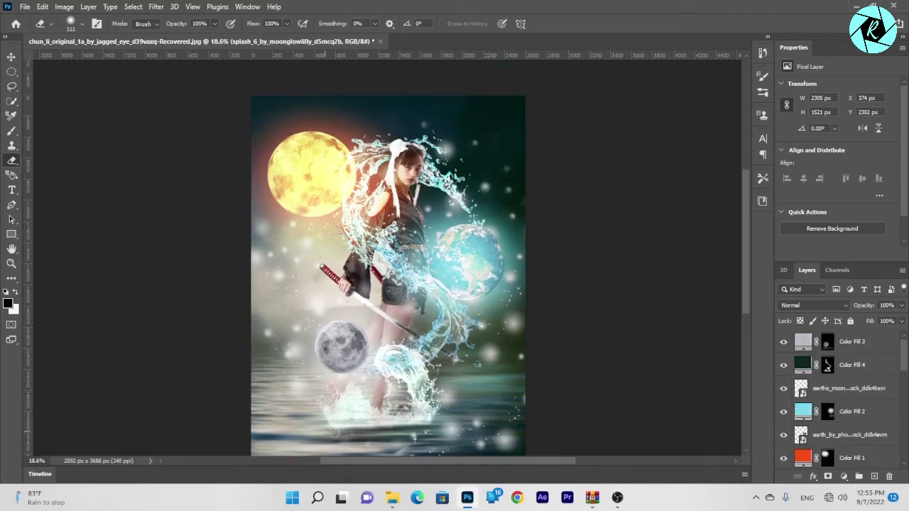
key("ctrl+alt+shift+e")
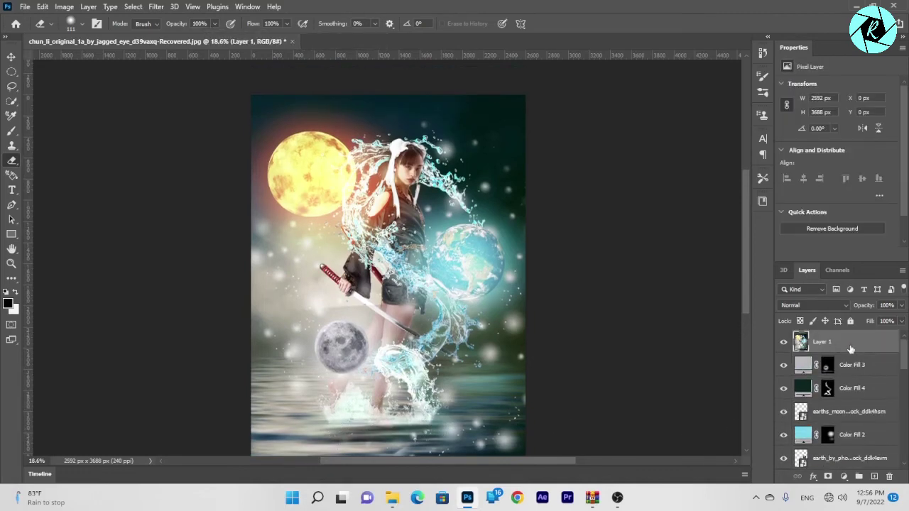
- In the Camera Raw Filter, raise Saturation to +36, Vibrance +21, Texture +16 and Clarity +15
left_click(156, 6)
left_click(181, 91)
scroll(731, 284, "down", 3)
left_click_drag(729, 350, 751, 357)
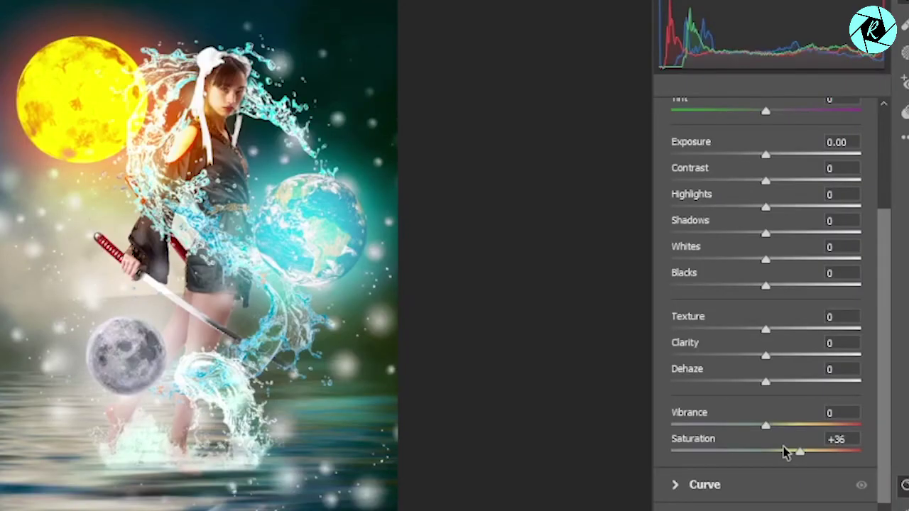
mouse_move(765, 425)
left_mouse_down()
mouse_move(807, 429)
mouse_move(785, 426)
left_mouse_up()
left_click_drag(765, 355, 777, 355)
left_click_drag(766, 328, 780, 330)
- Push Whites to +35 and Blacks to -45, lift Highlights, and tweak Color Mixer luminance
scroll(767, 355, "up", 3)
mouse_move(765, 427)
left_mouse_down()
mouse_move(725, 428)
mouse_move(799, 428)
left_mouse_up()
left_click_drag(765, 453, 722, 453)
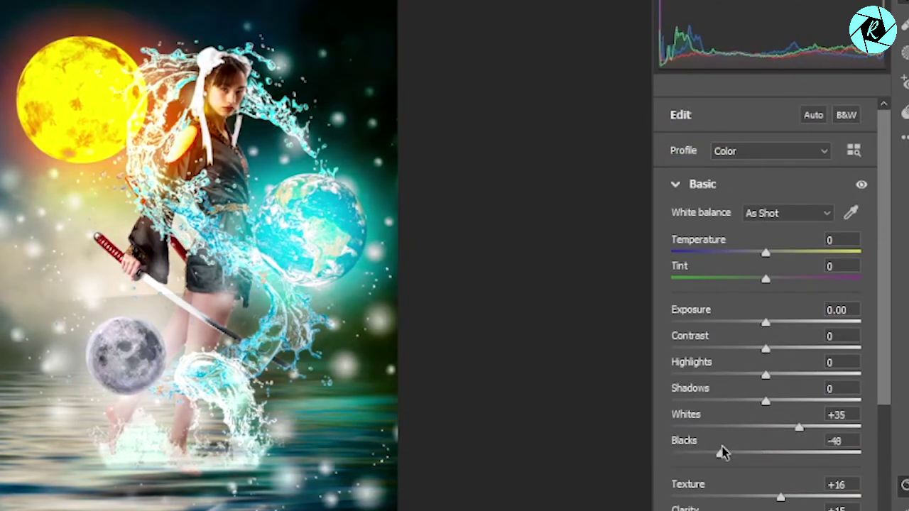
left_click_drag(767, 381, 772, 377)
scroll(772, 380, "down", 5)
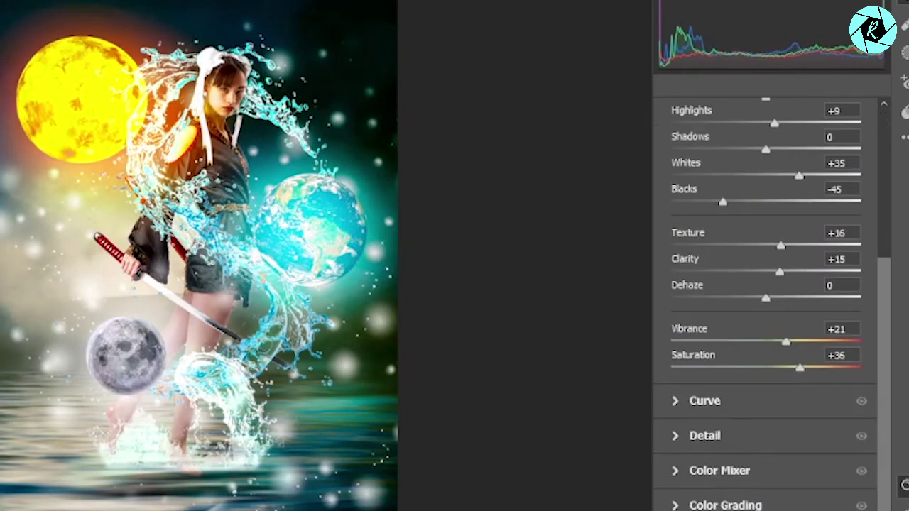
left_click(680, 471)
mouse_move(766, 411)
left_mouse_down()
mouse_move(749, 419)
mouse_move(828, 416)
mouse_move(770, 424)
left_mouse_up()
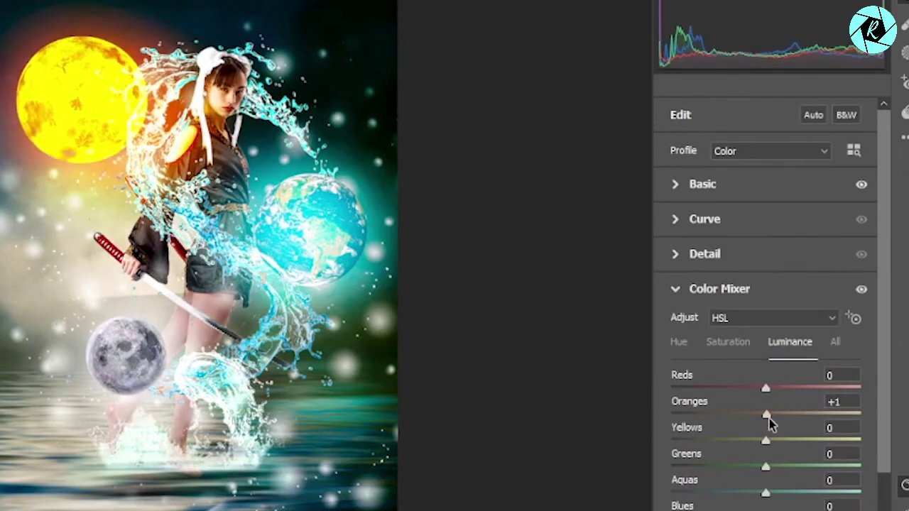